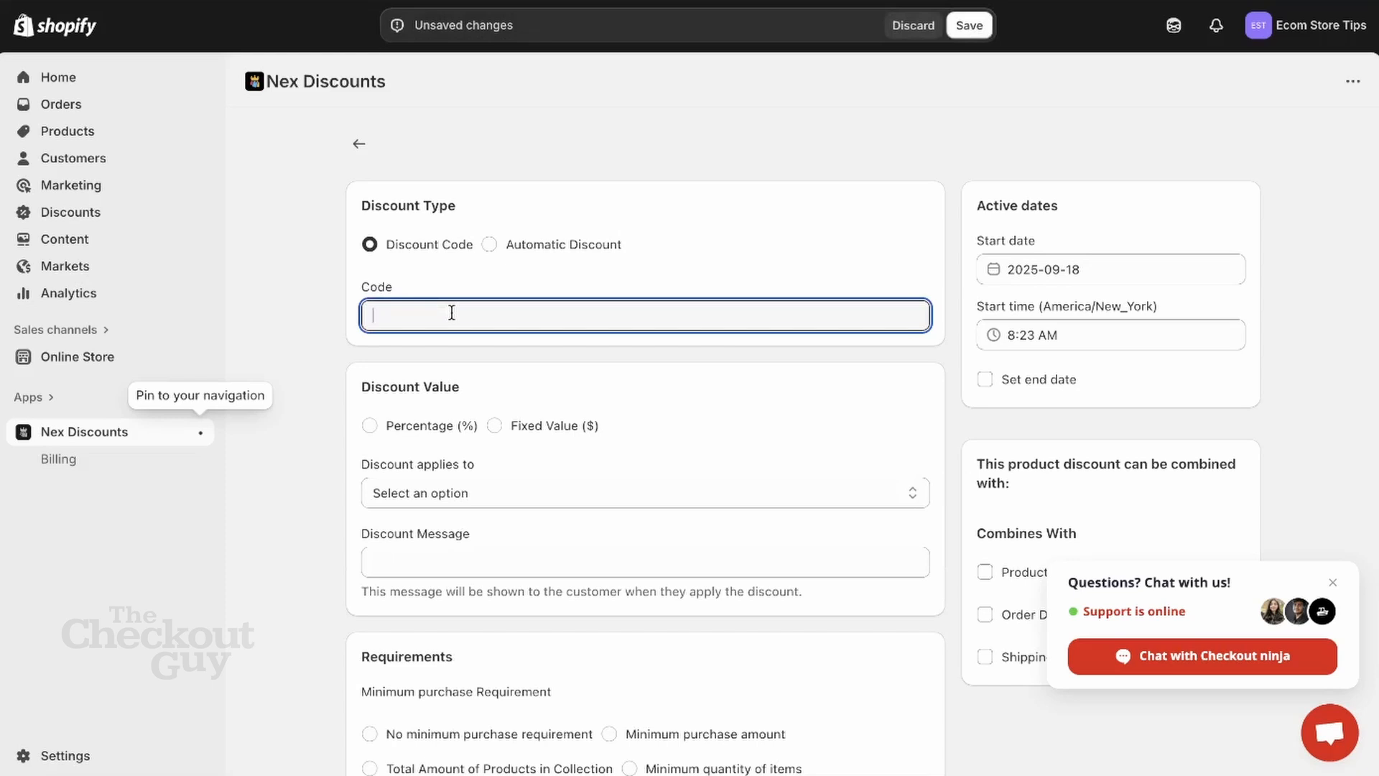
Step: Set the discount code to BOXING100 with a 10 percent discount and a capping amount of 100
type("BOXING100")
left_click(400, 434)
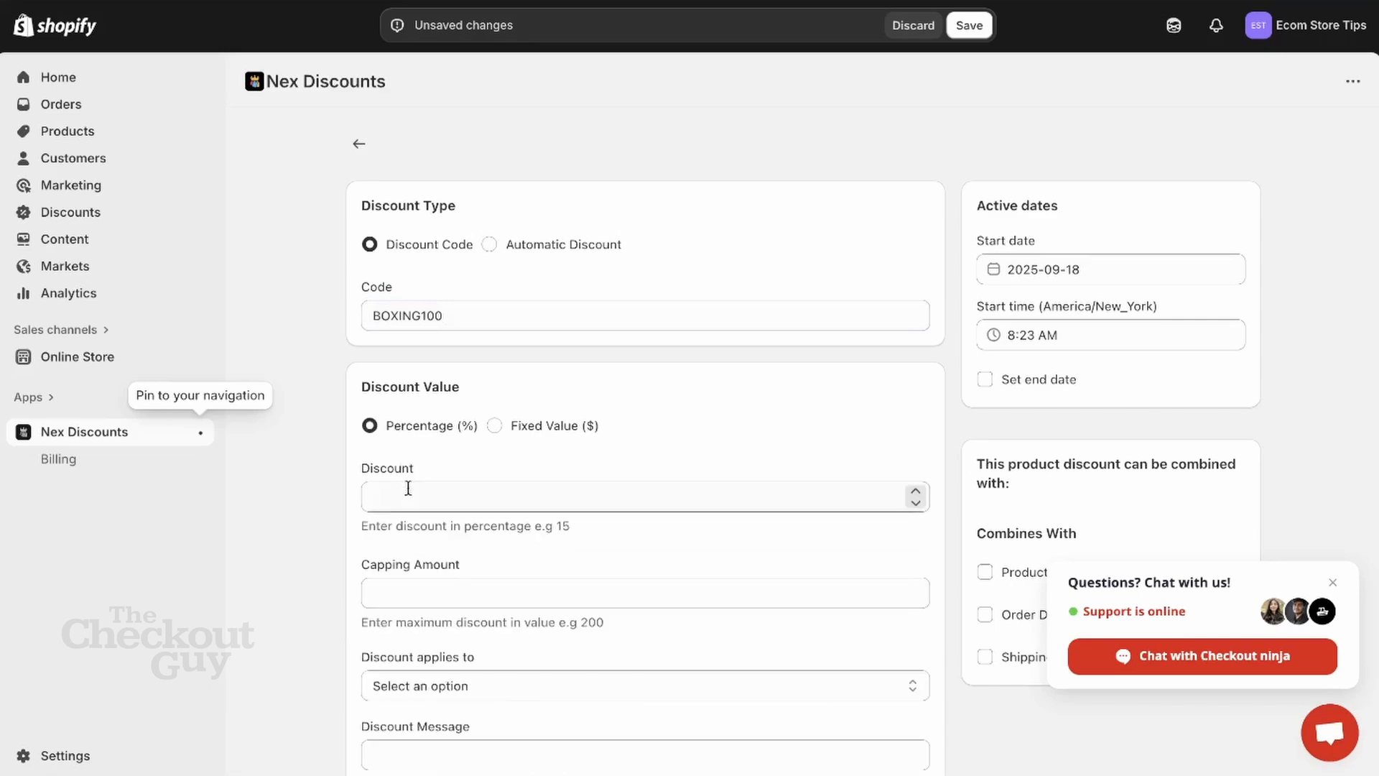
left_click(412, 499)
type("10")
left_click(464, 596)
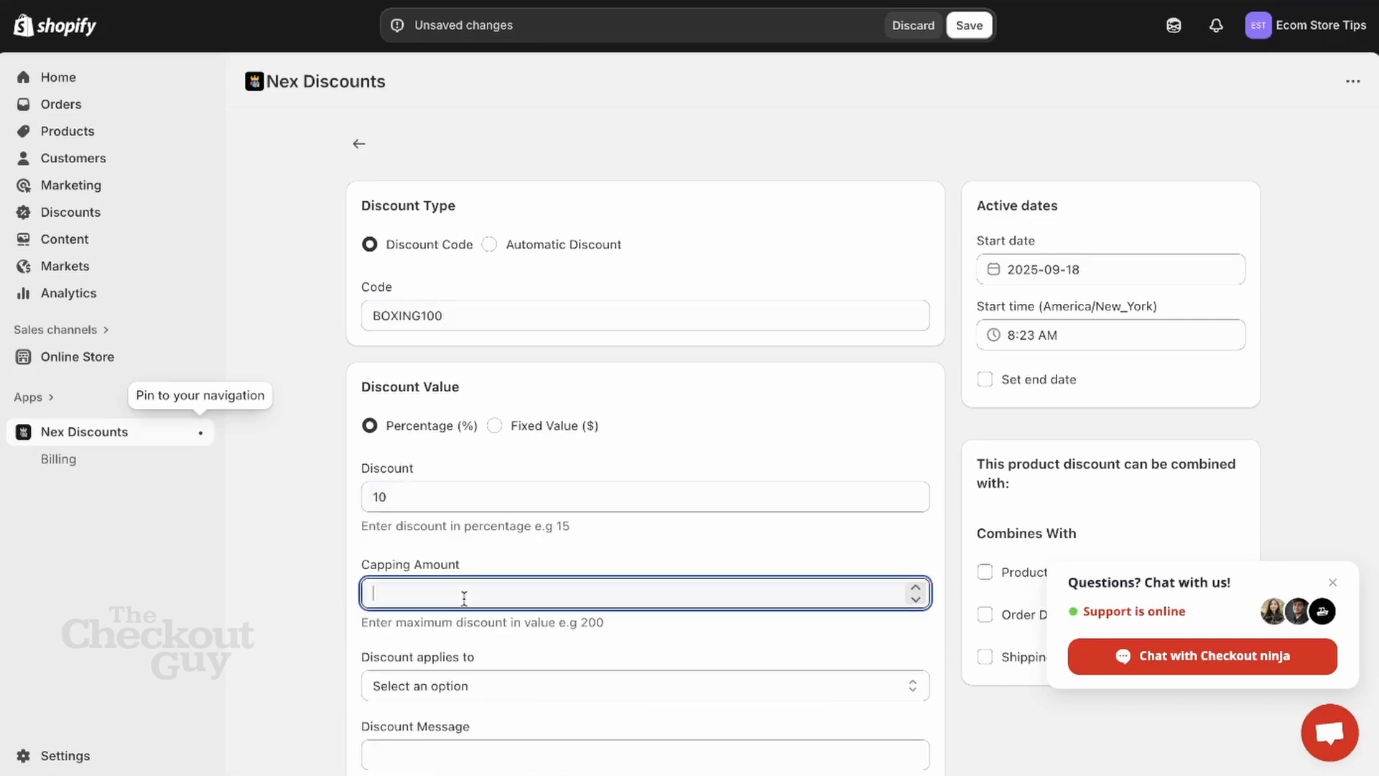
type("100")
Step: Make the discount apply to all products and all customers, with no minimum purchase requirement
scroll(639, 652, "down", 7)
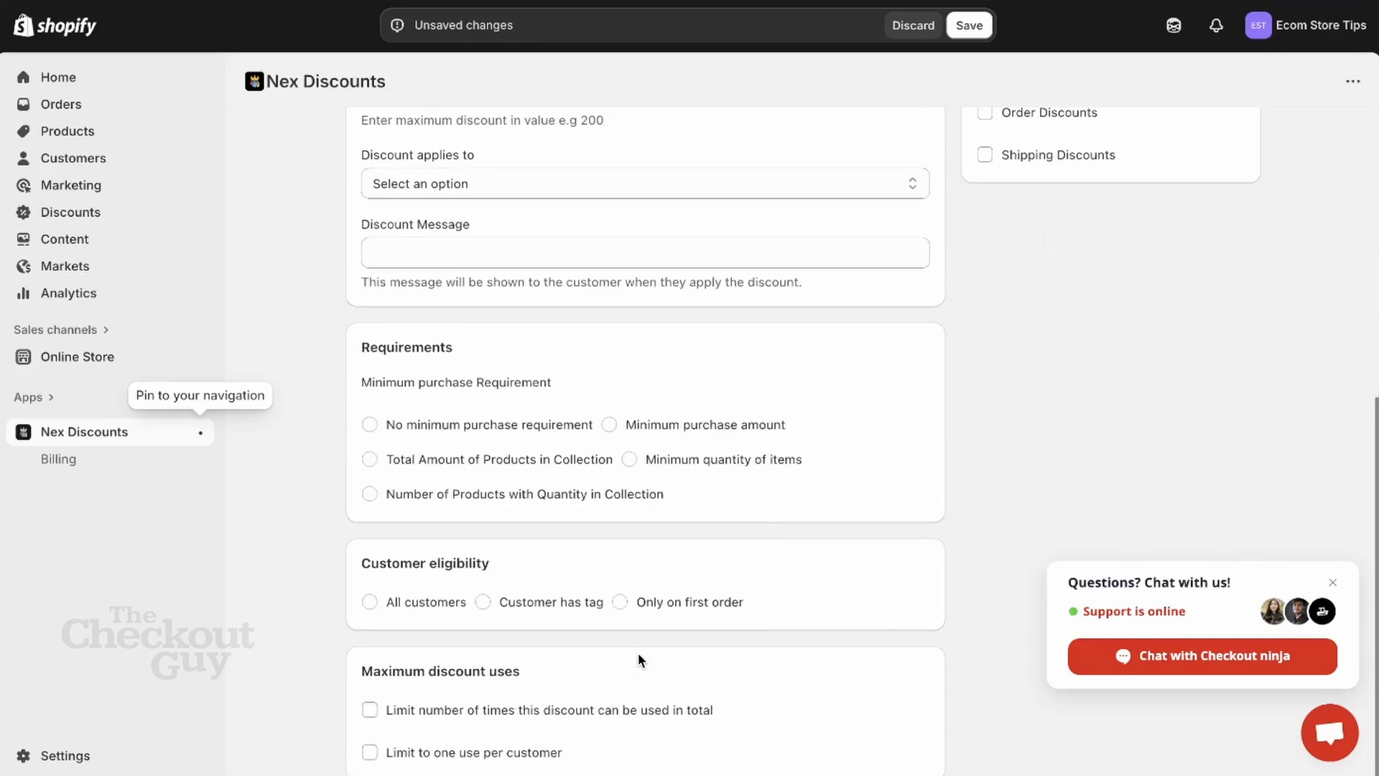
left_click(601, 183)
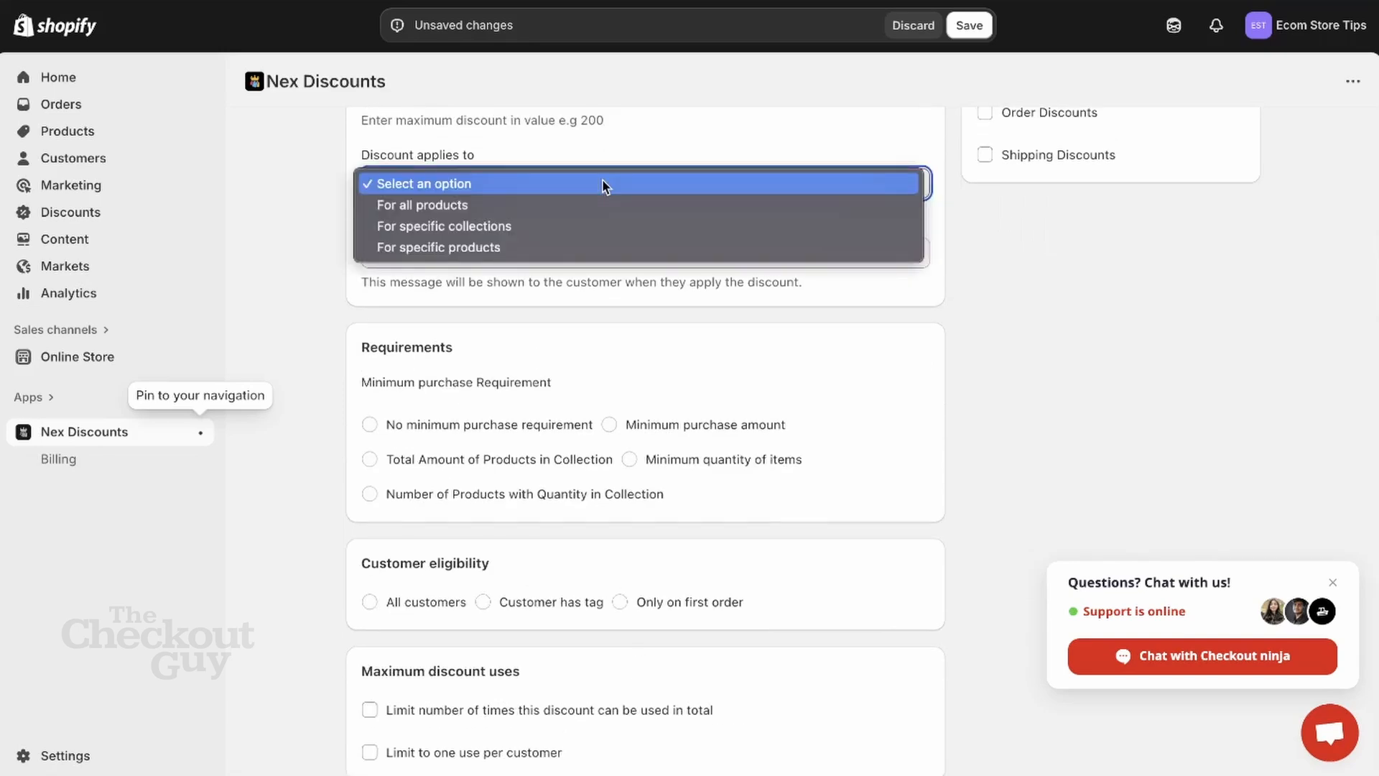
left_click(593, 203)
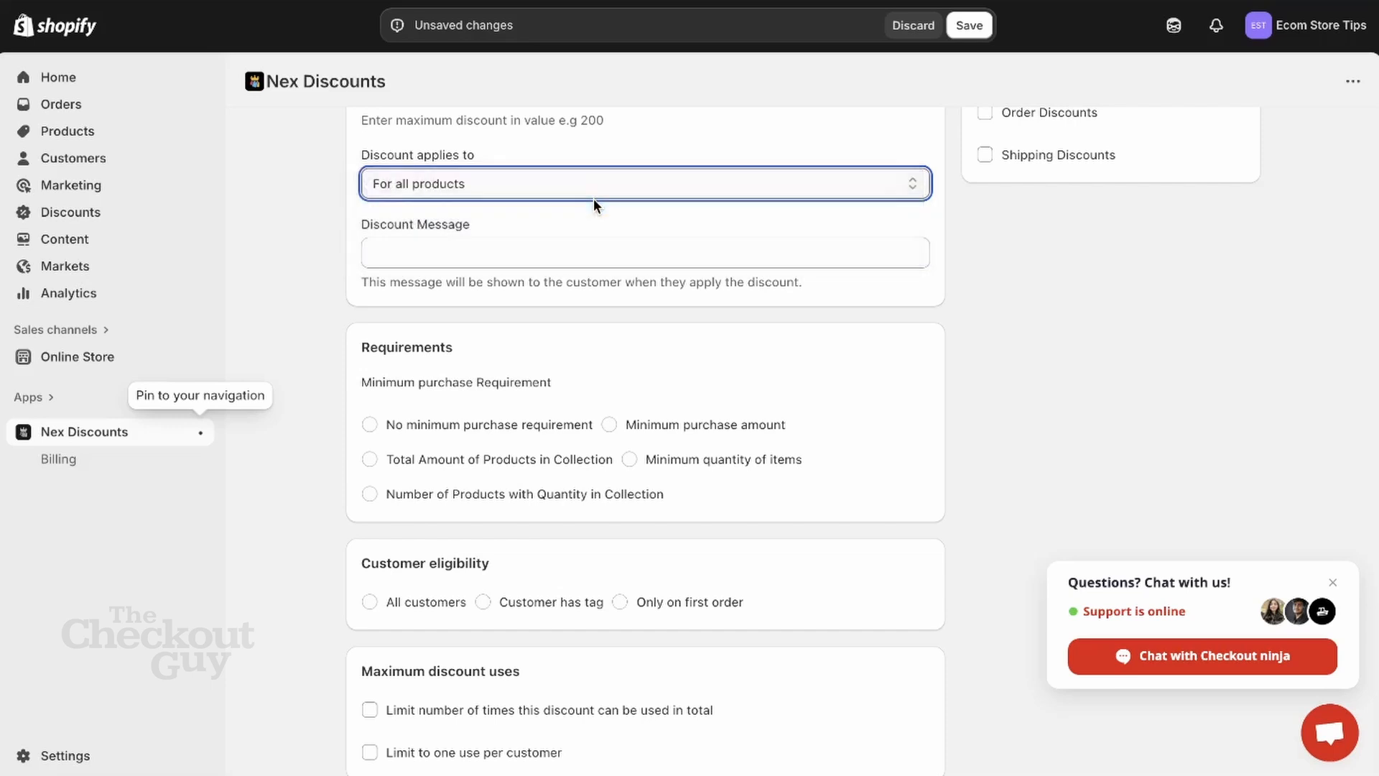
left_click(544, 433)
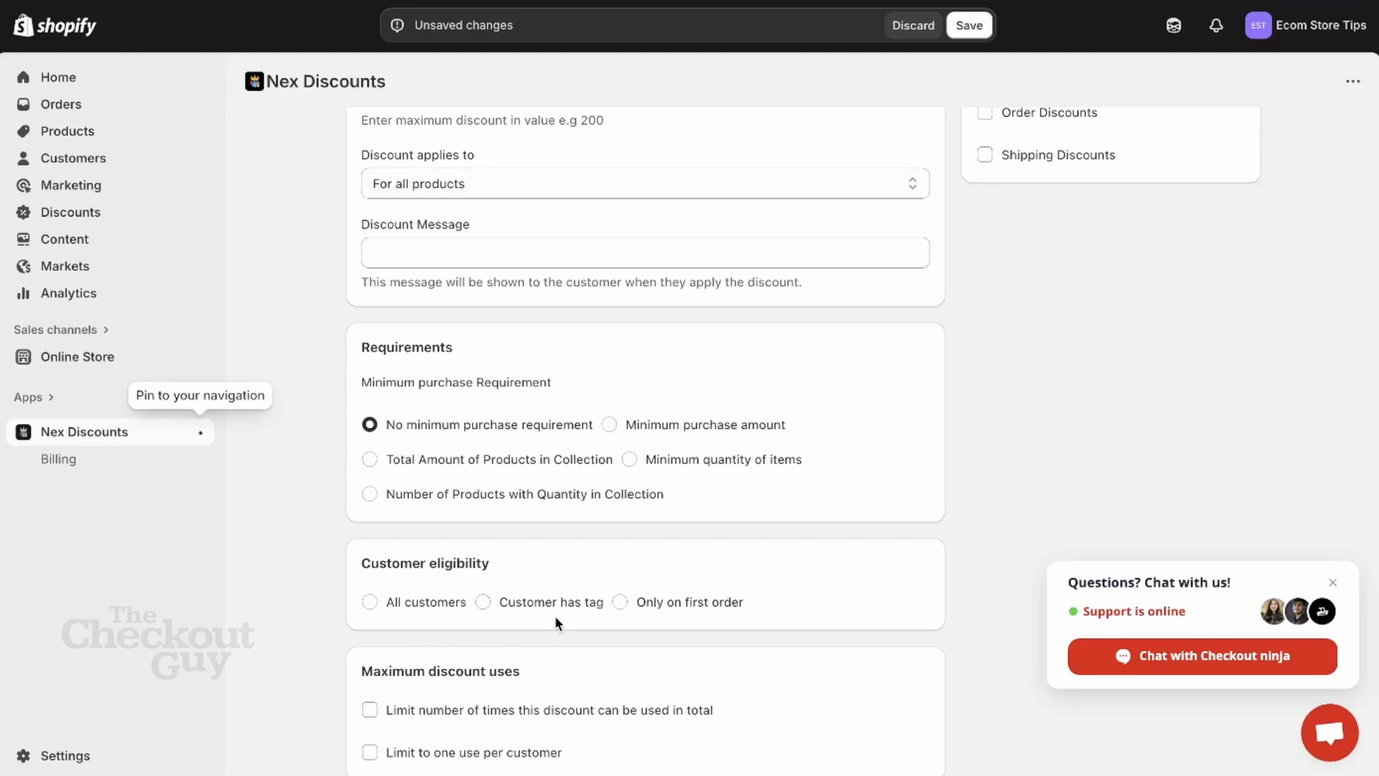
left_click(382, 597)
left_click(531, 711)
left_click(448, 745)
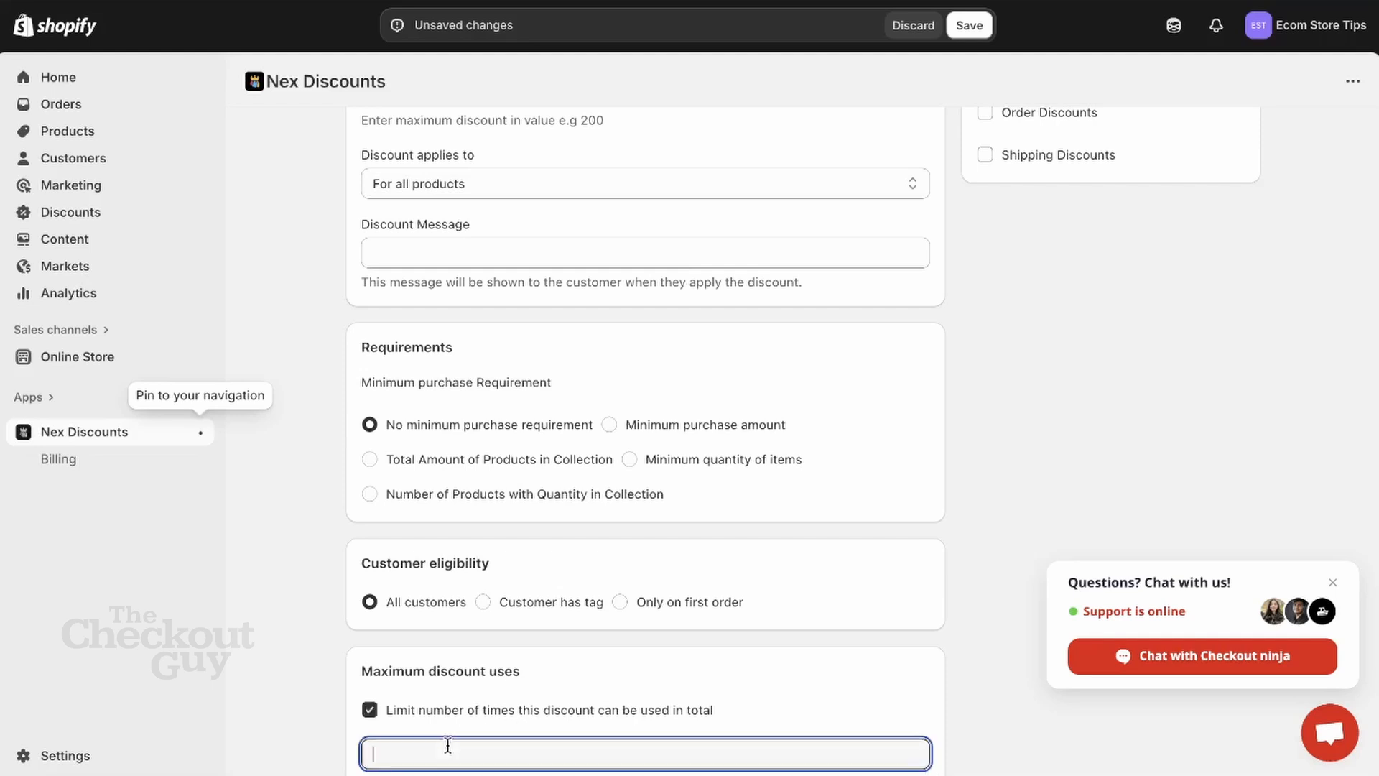
type("01")
key("BackSpace")
key("BackSpace")
type("100")
scroll(784, 663, "down", 1)
scroll(785, 665, "down", 1)
left_click(785, 665)
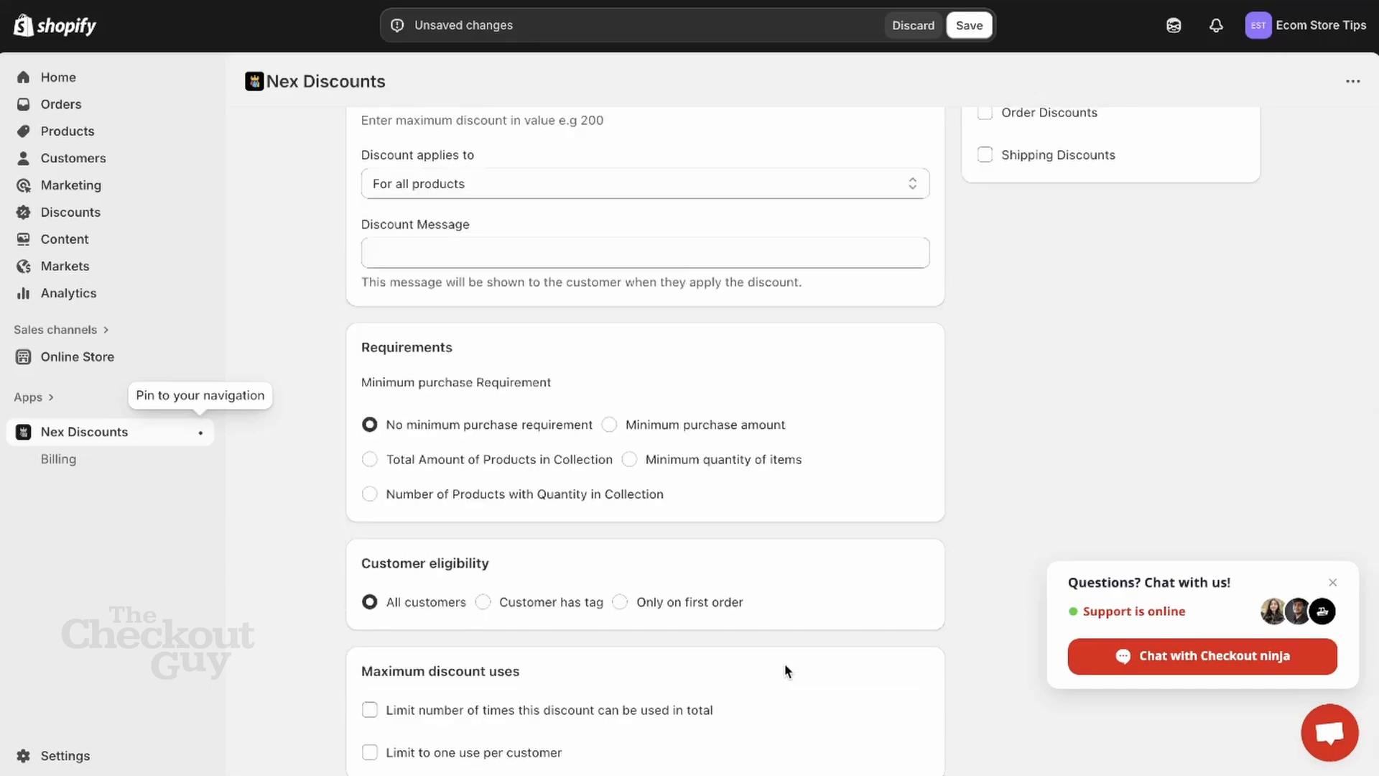
Step: Limit the discount to 100 uses in total and to one use per customer
left_click(688, 708)
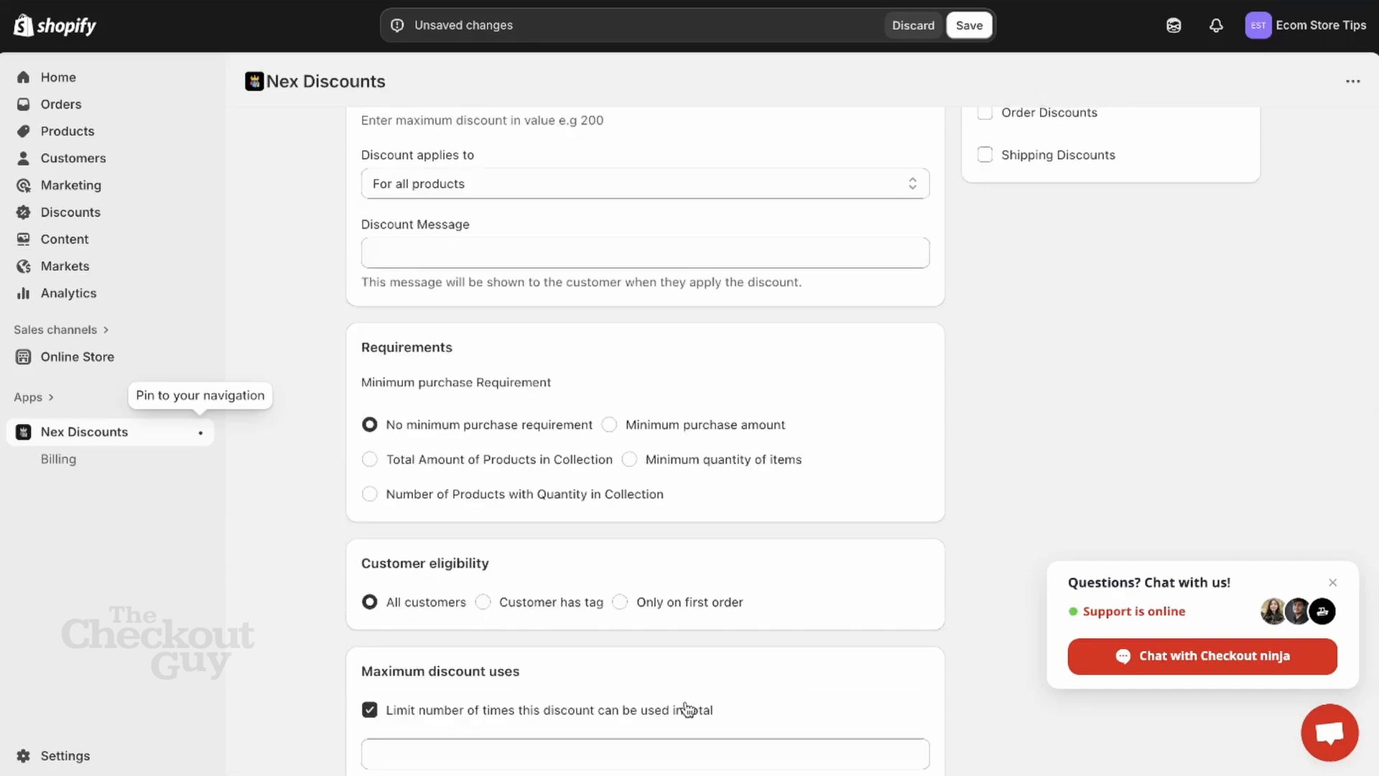
left_click(582, 766)
type("100")
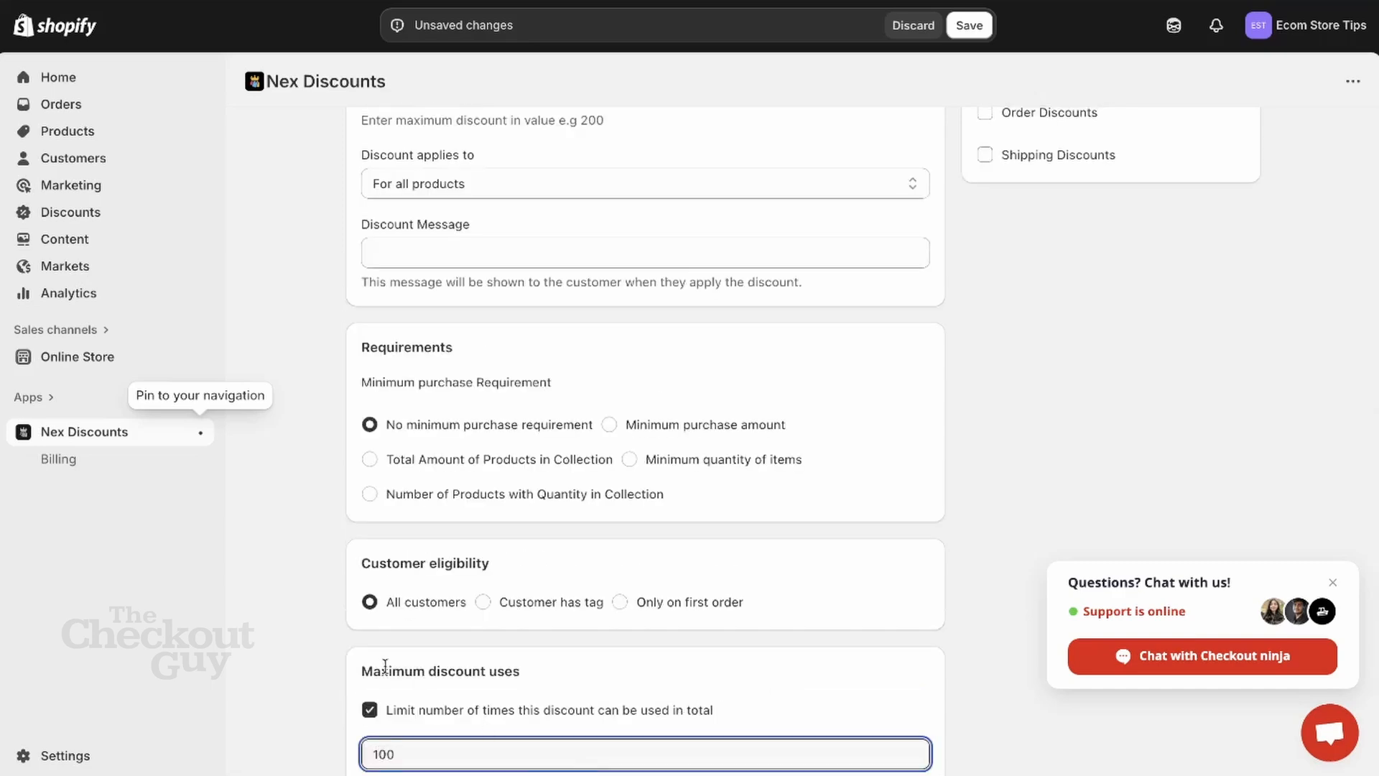
left_click(256, 638)
scroll(256, 638, "down", 1)
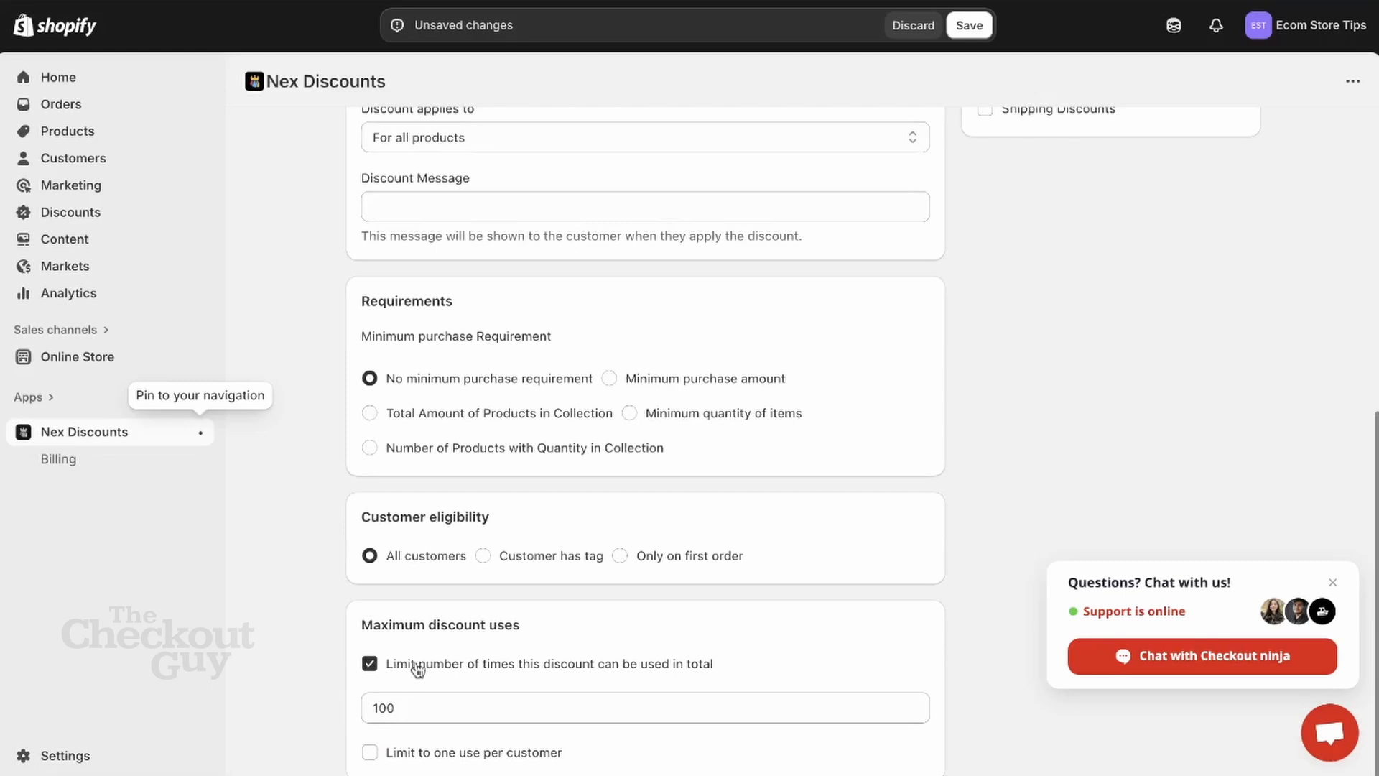
left_click(467, 755)
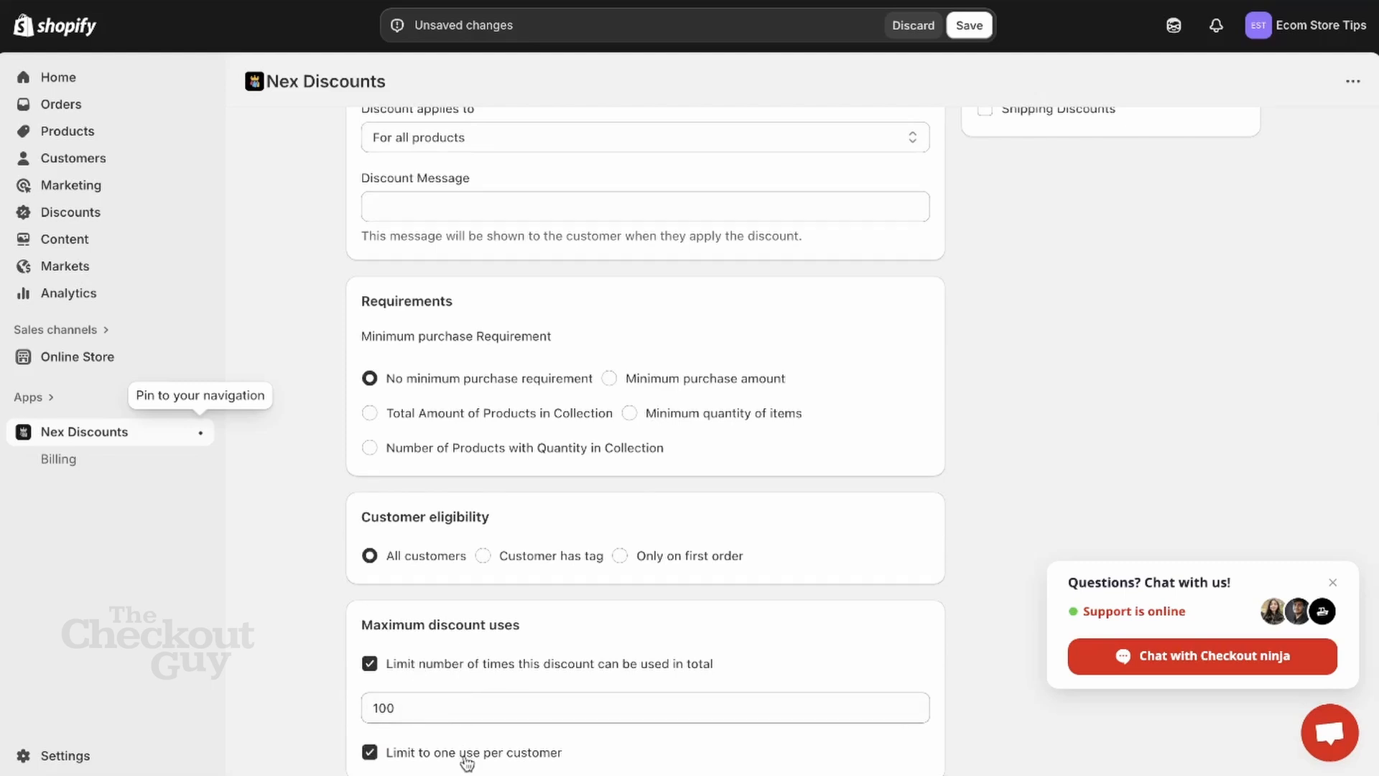
scroll(725, 495, "up", 1)
scroll(726, 496, "down", 1)
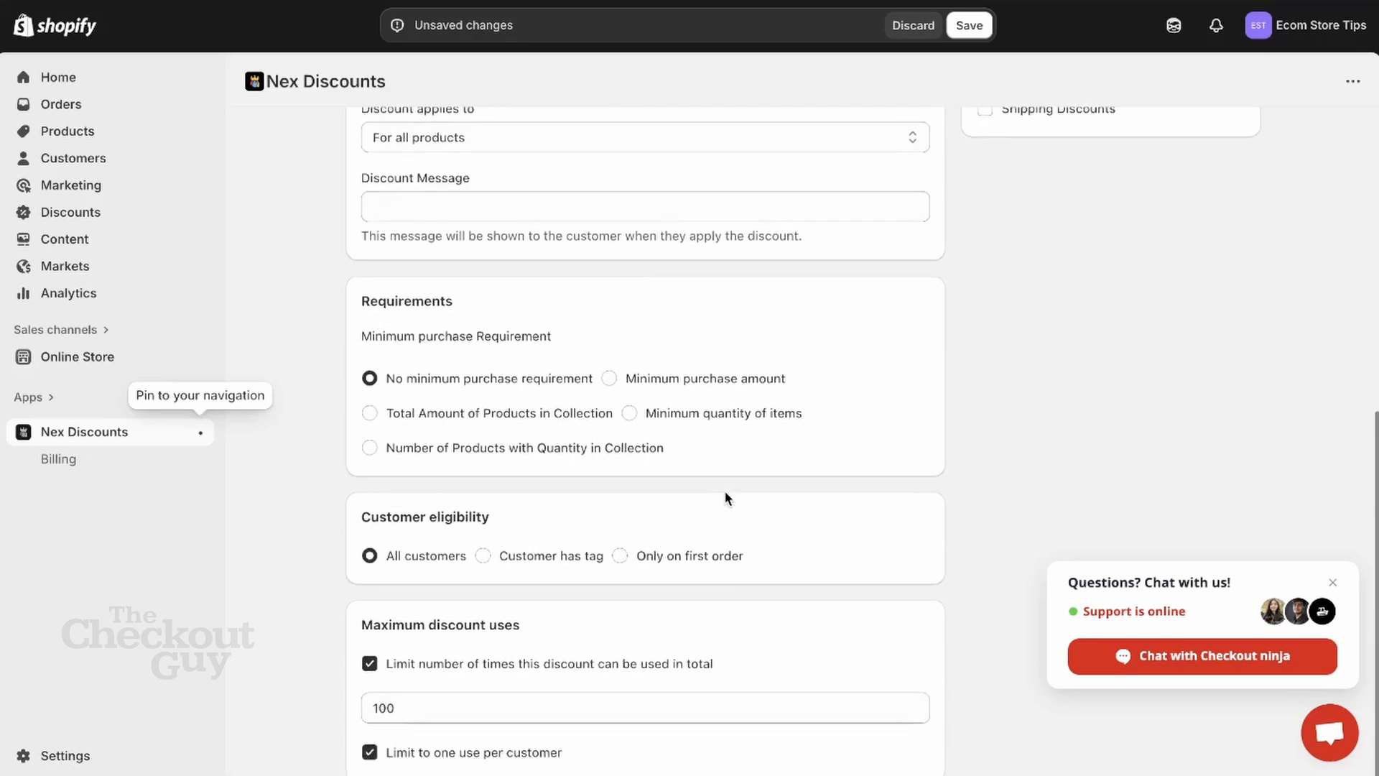
Step: Save the discount and copy its code BOXING100 from the store's discounts list
scroll(725, 496, "up", 12)
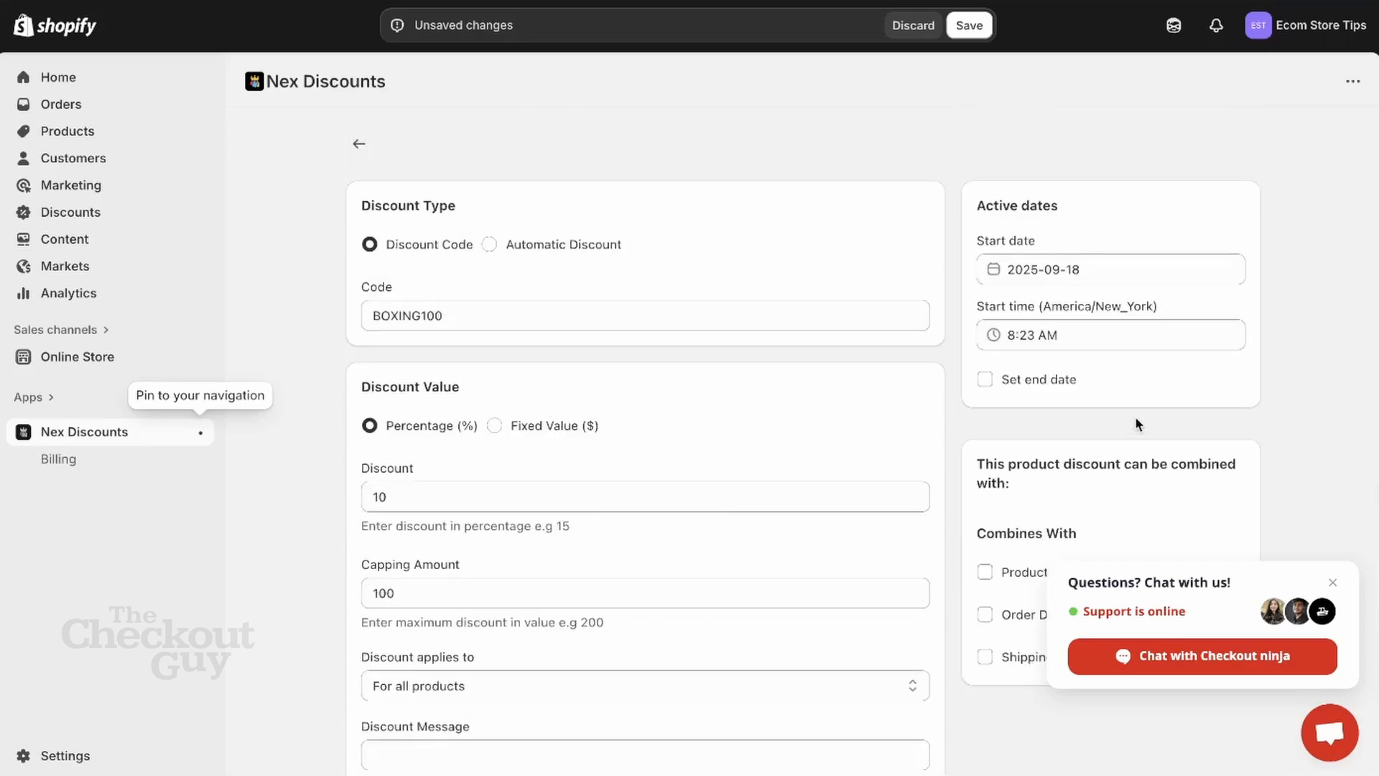
scroll(1135, 423, "down", 1)
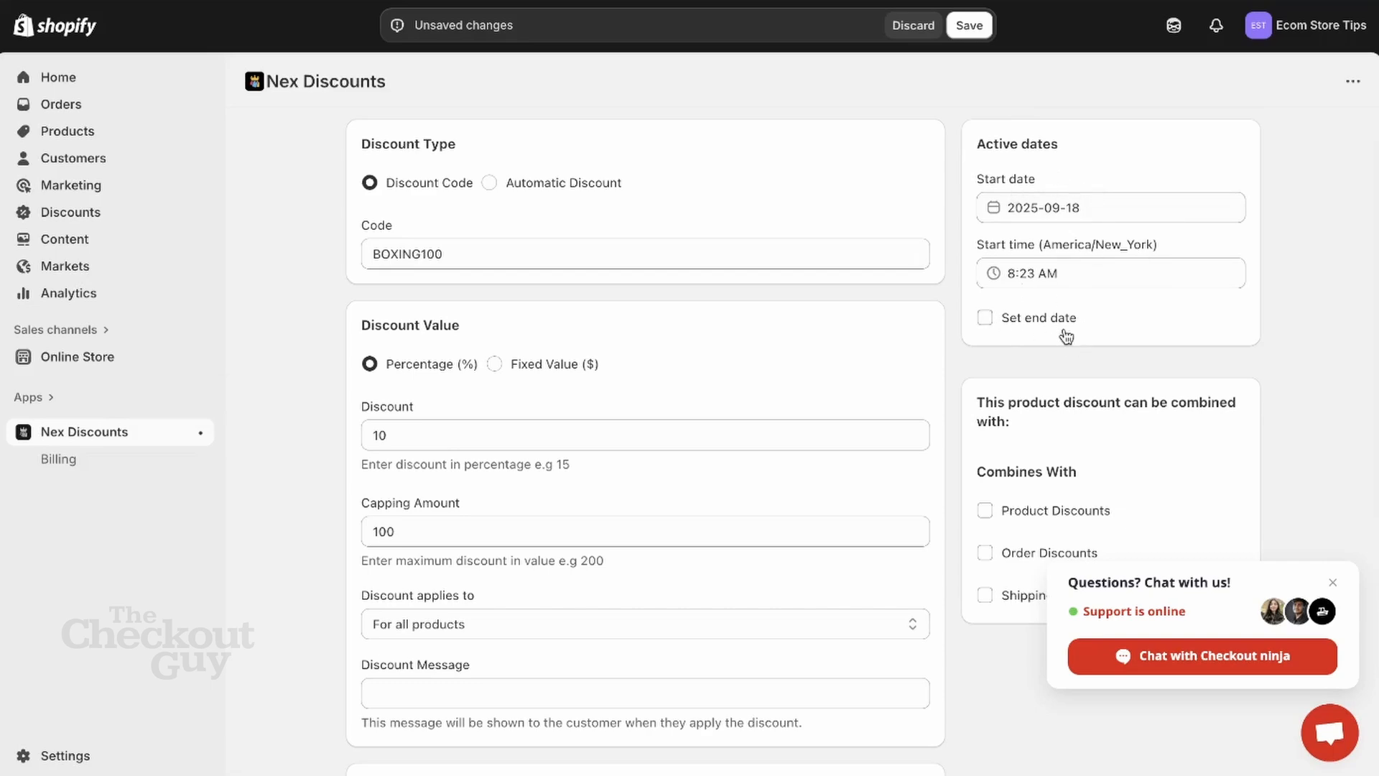
scroll(1066, 337, "down", 4)
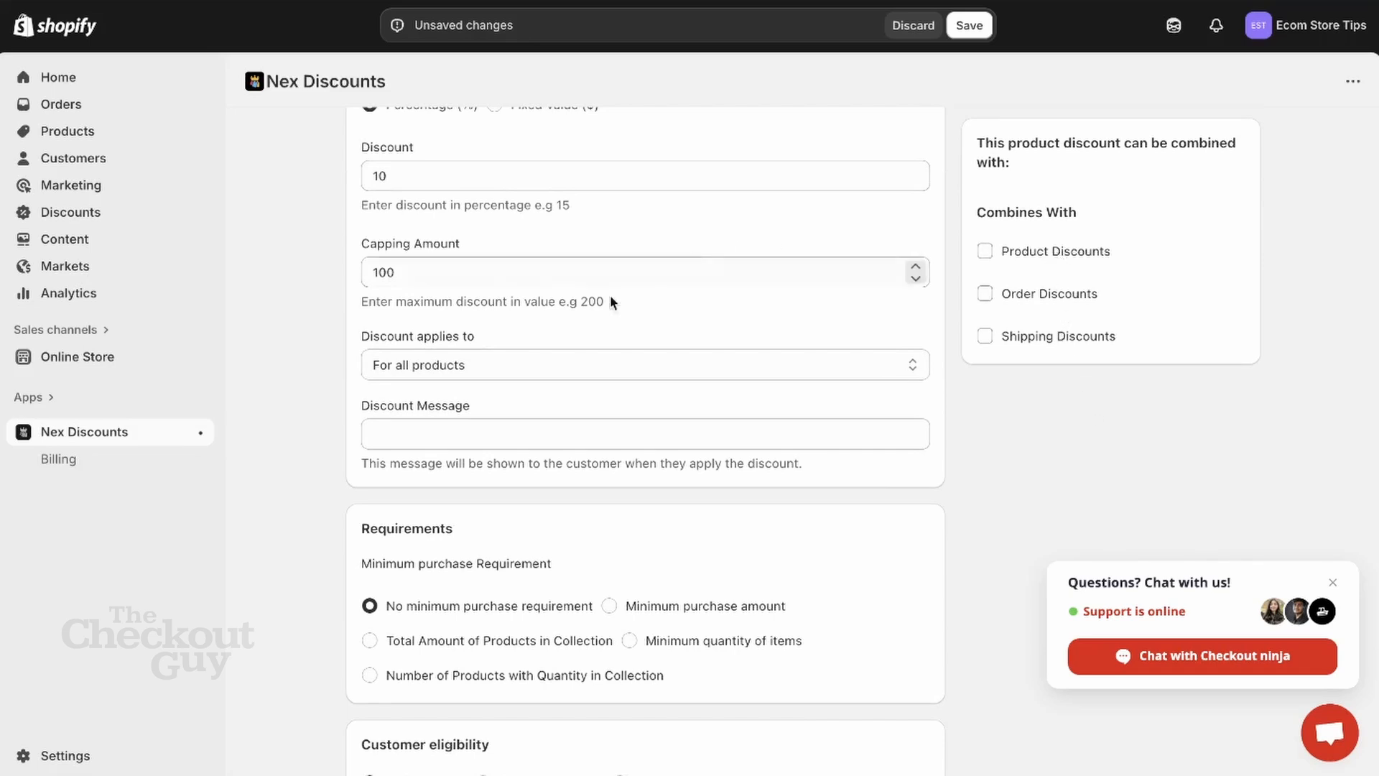
left_click(986, 24)
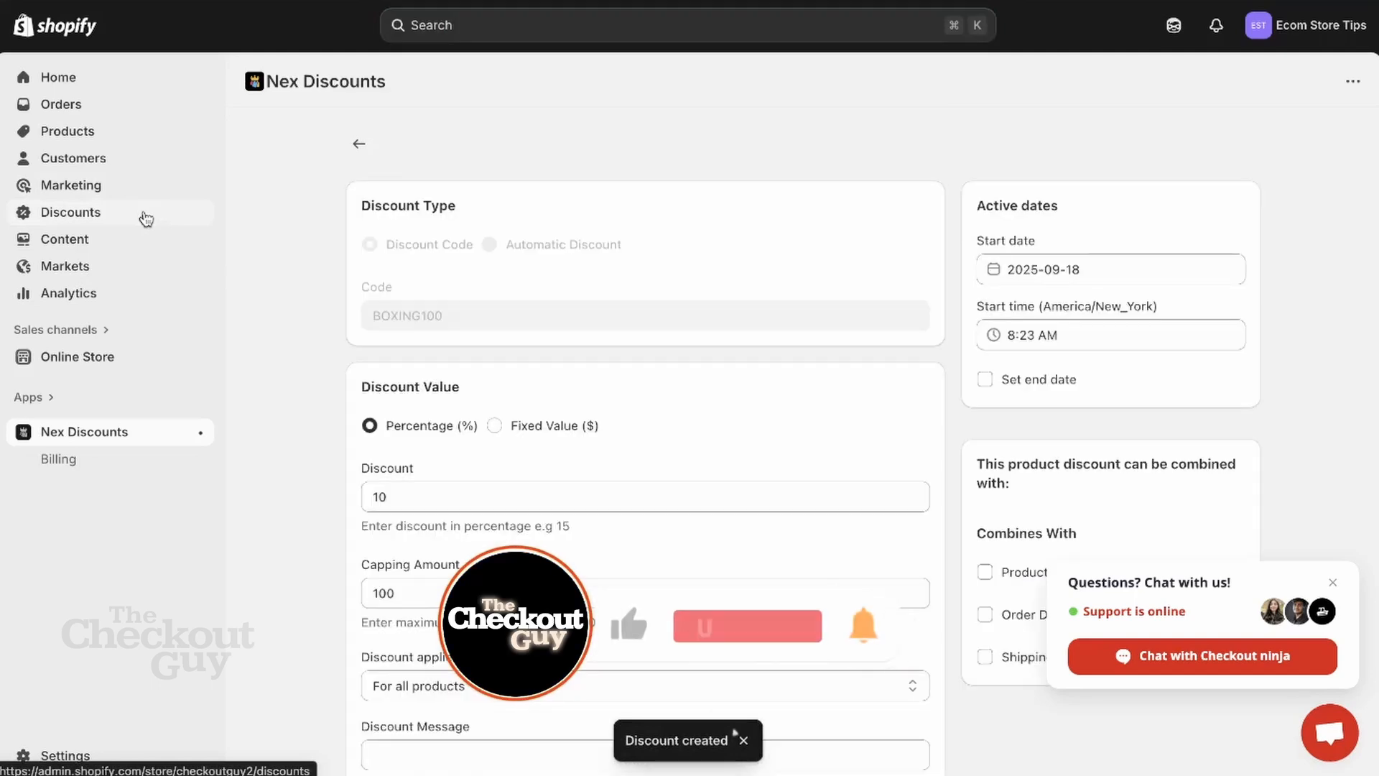
left_click(146, 219)
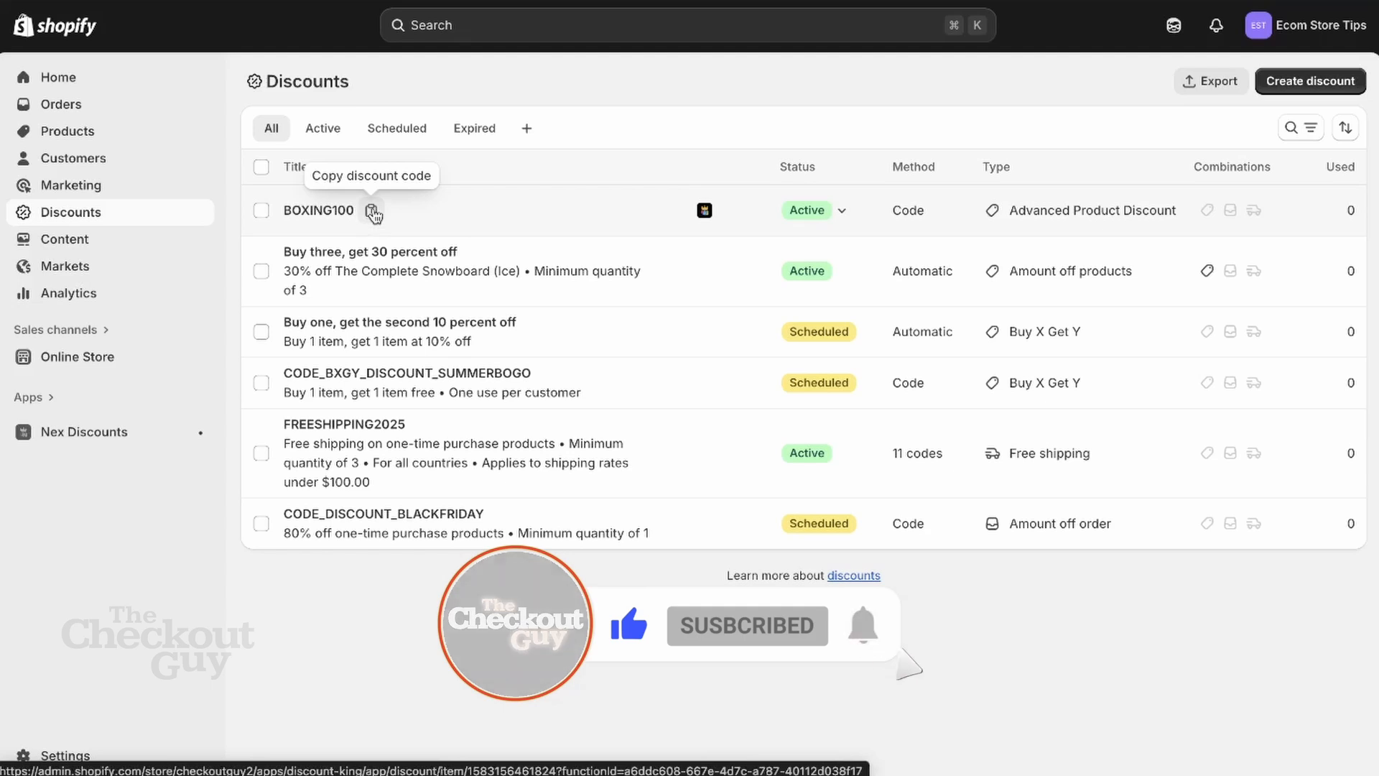
left_click(371, 210)
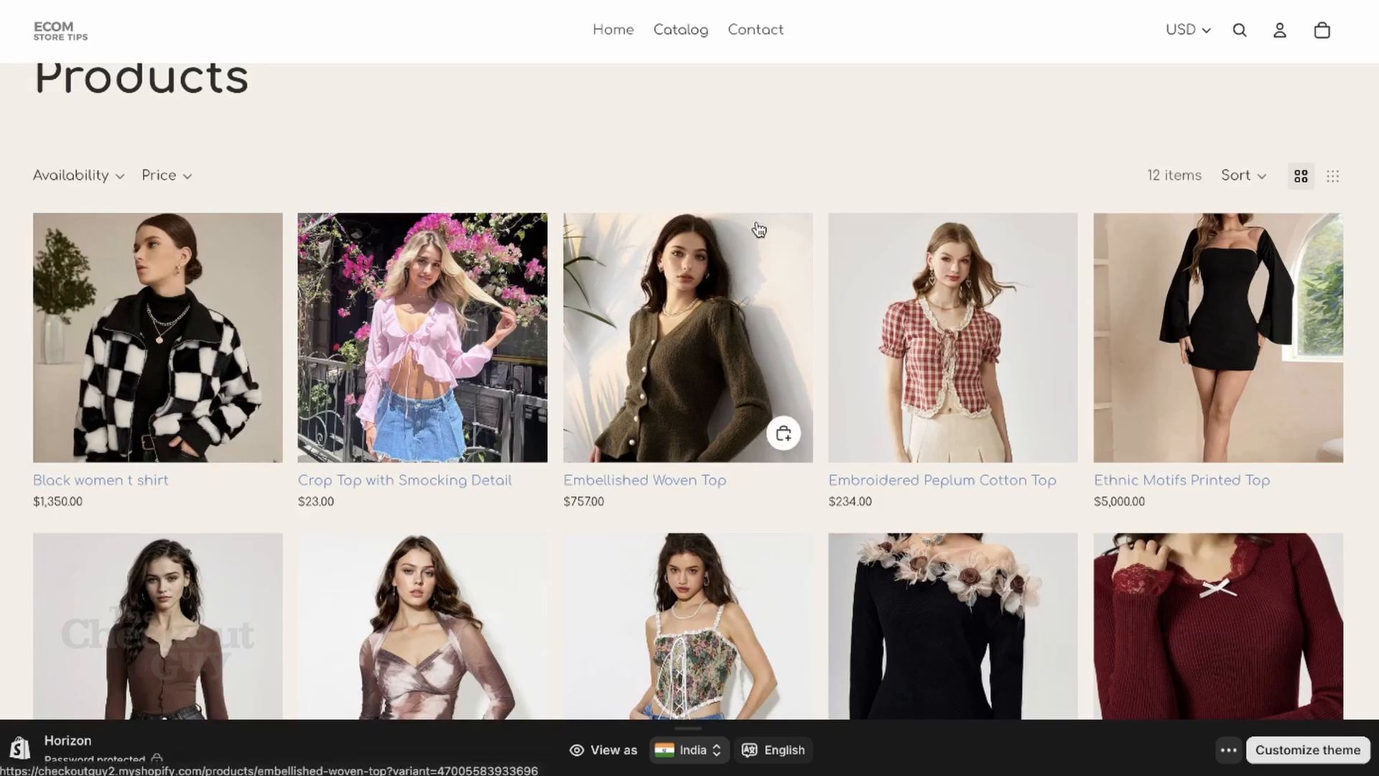
Step: Start a direct checkout for the Crop Top with Smocking Detail and apply the copied discount code BOXING100
left_click(467, 339)
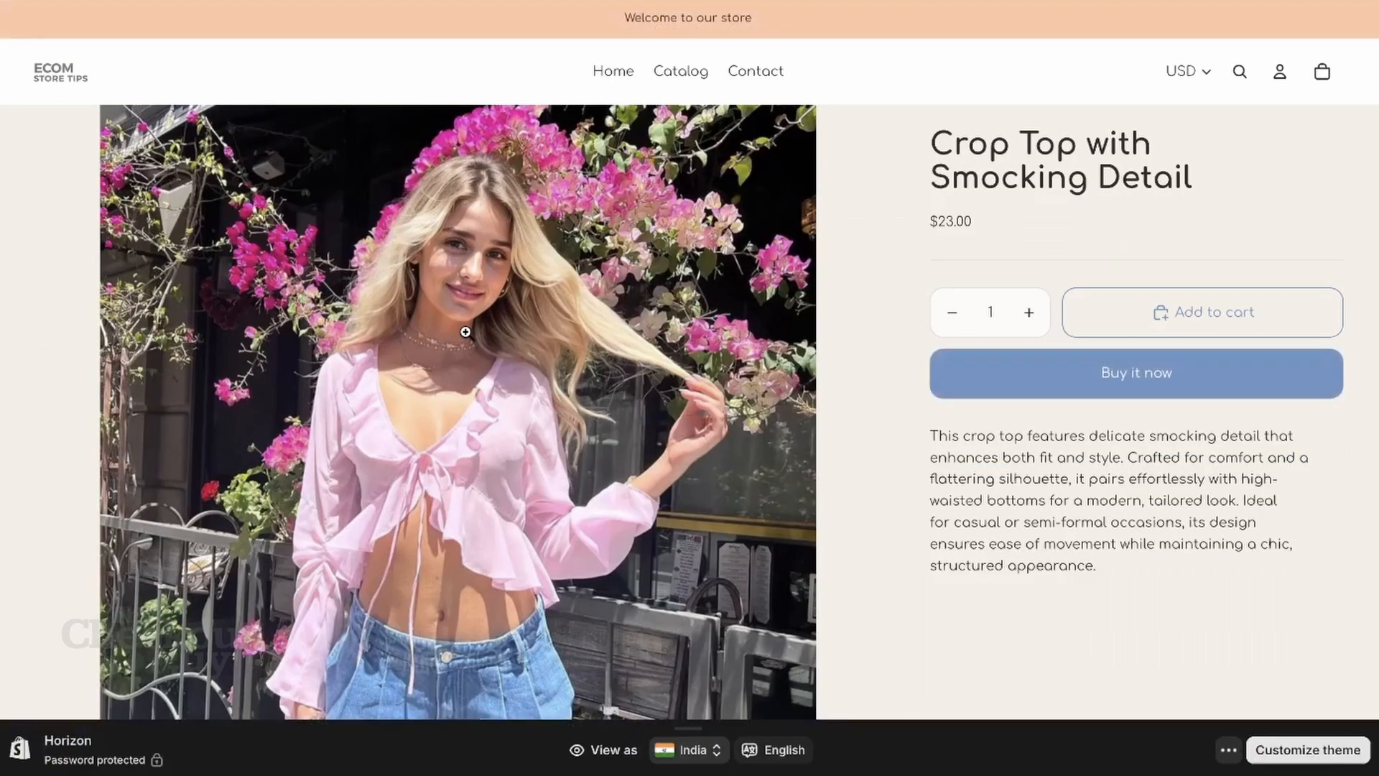
left_click(1005, 370)
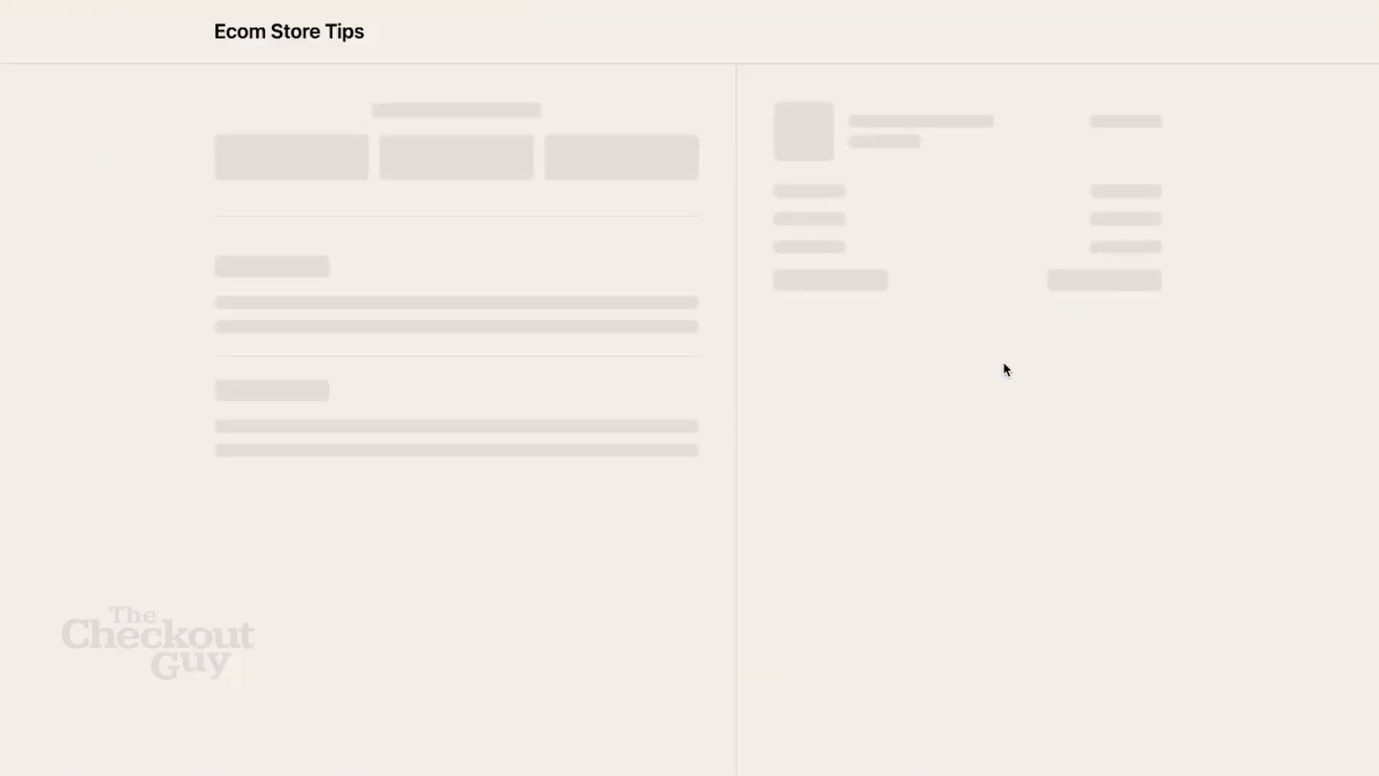
left_click(925, 222)
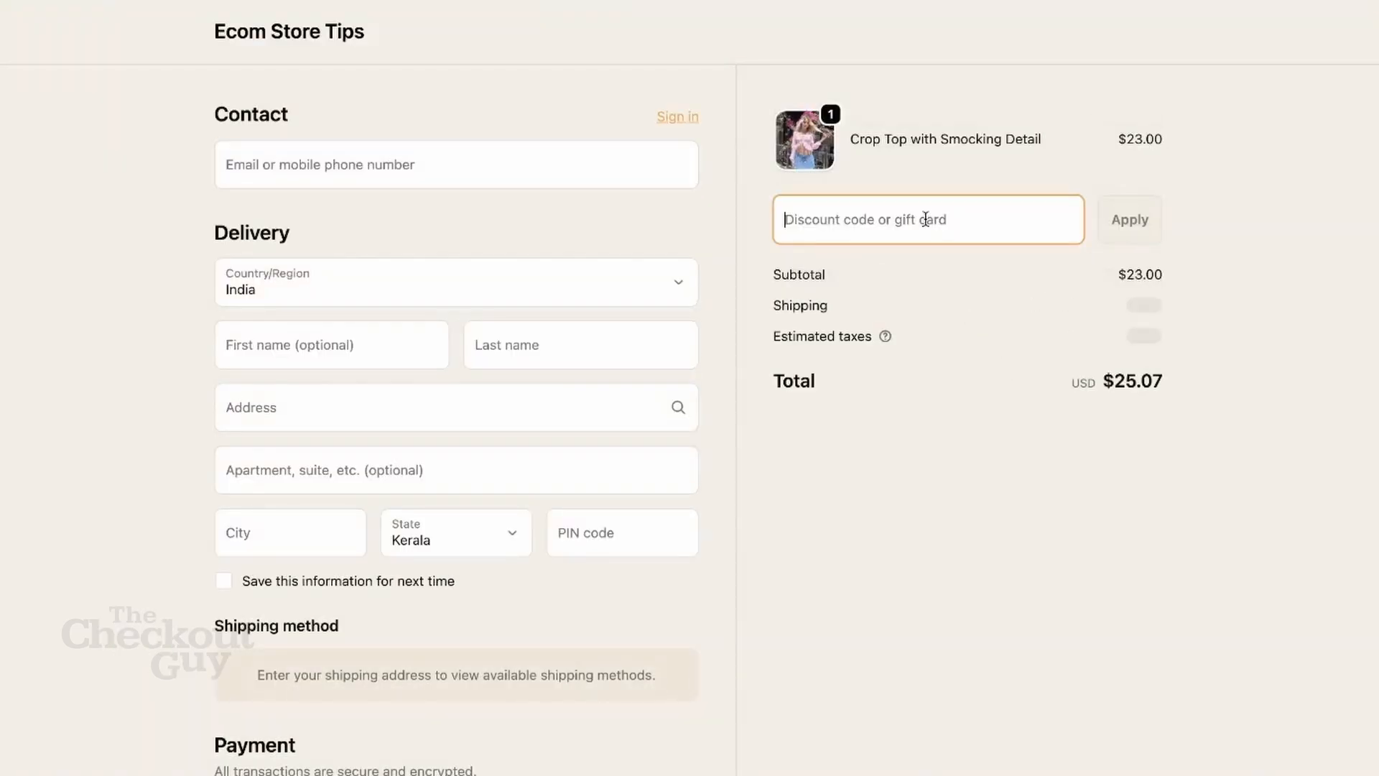
key("ctrl+v")
left_click(1128, 232)
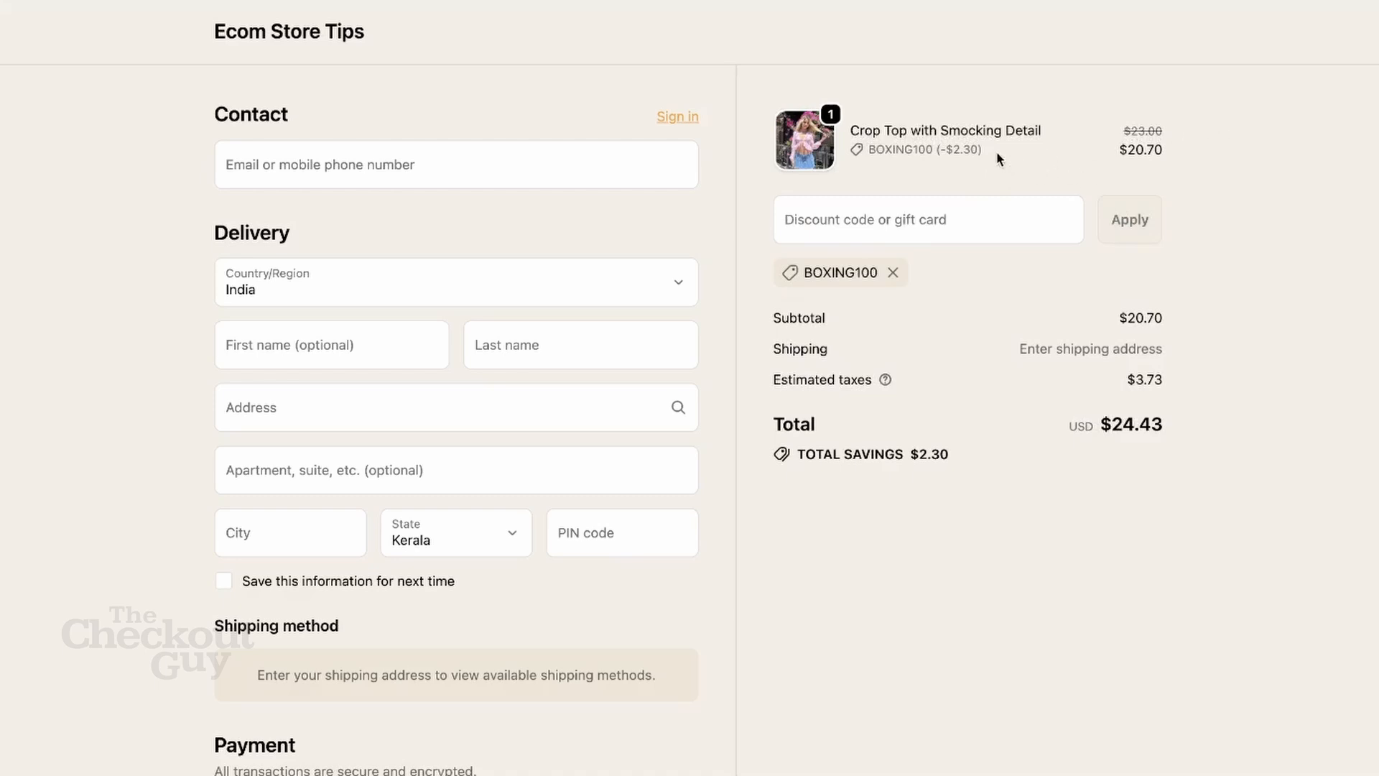
left_click_drag(1125, 126, 1177, 135)
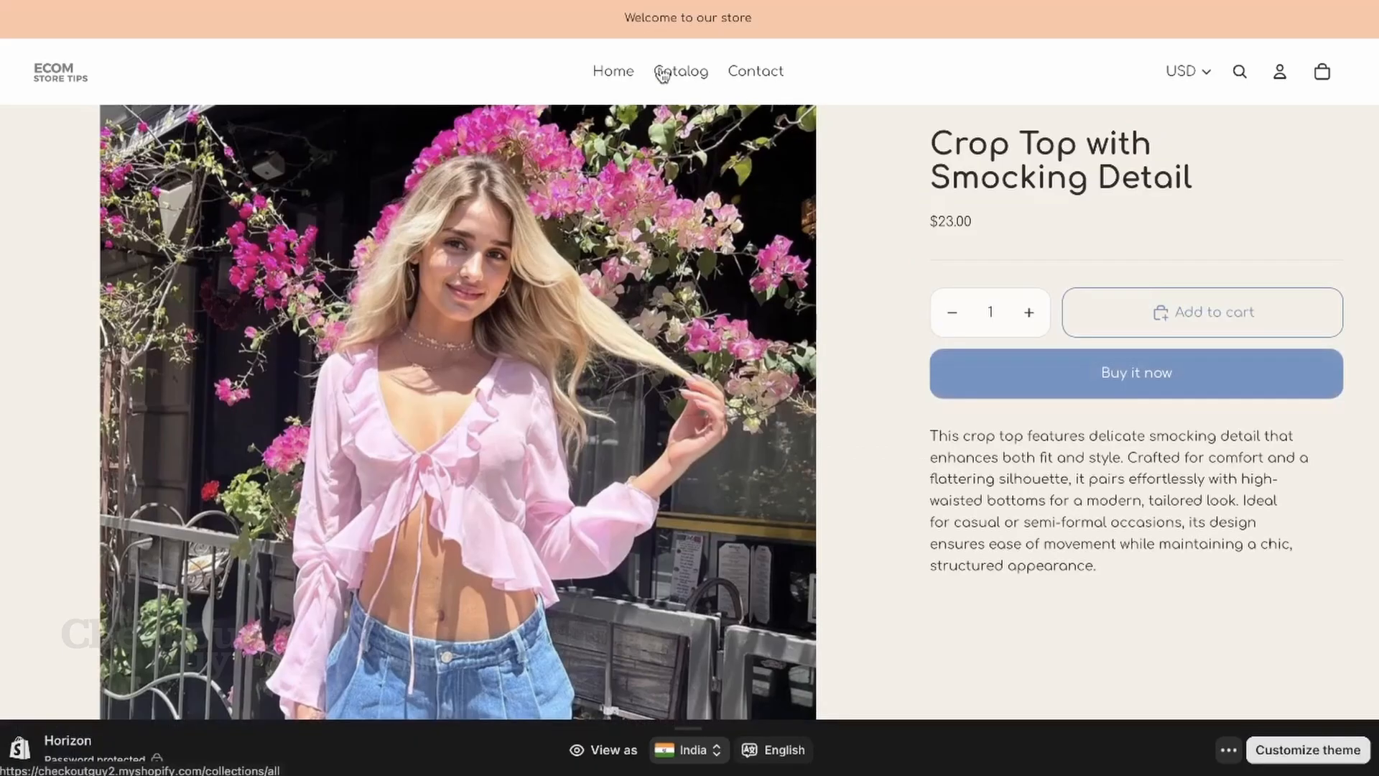
Step: Start a direct checkout for the Ethnic Motifs Printed Top, apply BOXING100, and check the discount in the order summary
left_click(662, 75)
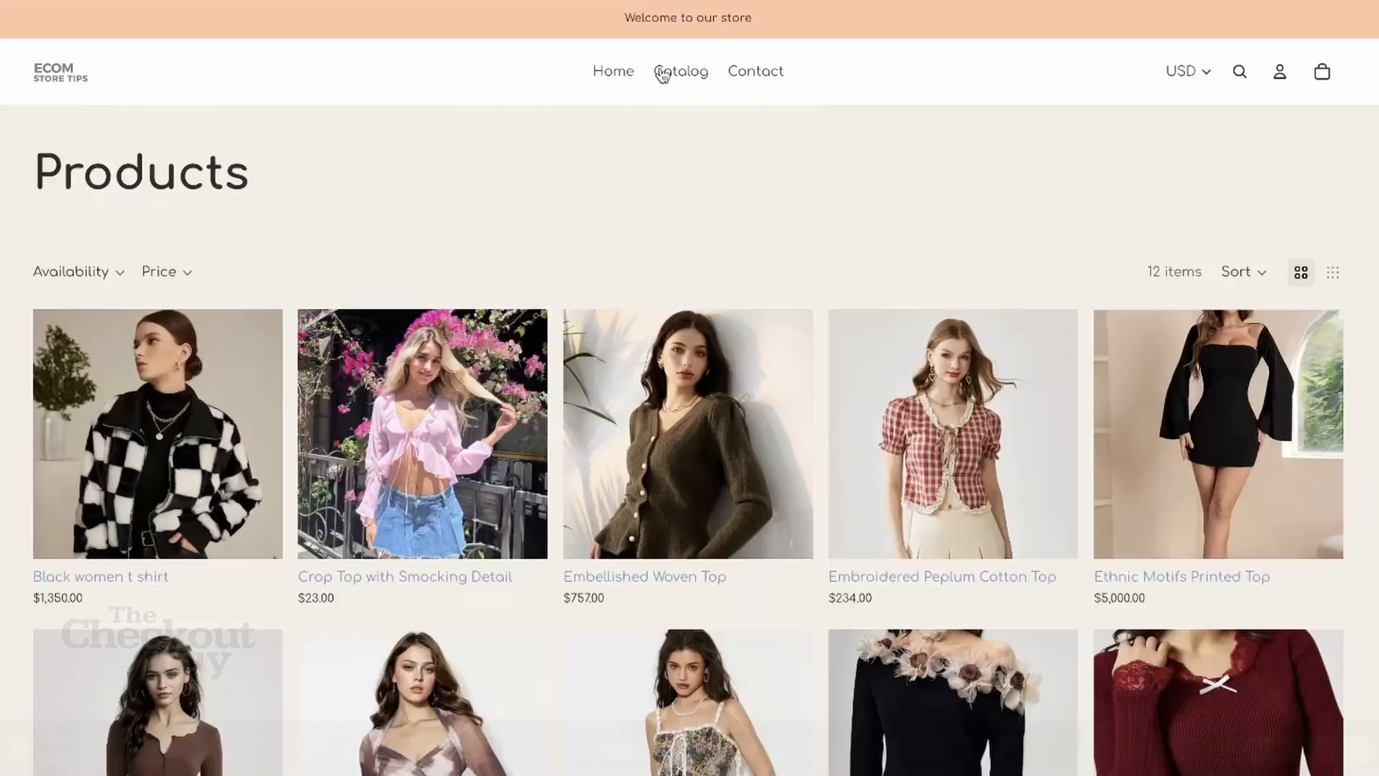
left_click(1130, 474)
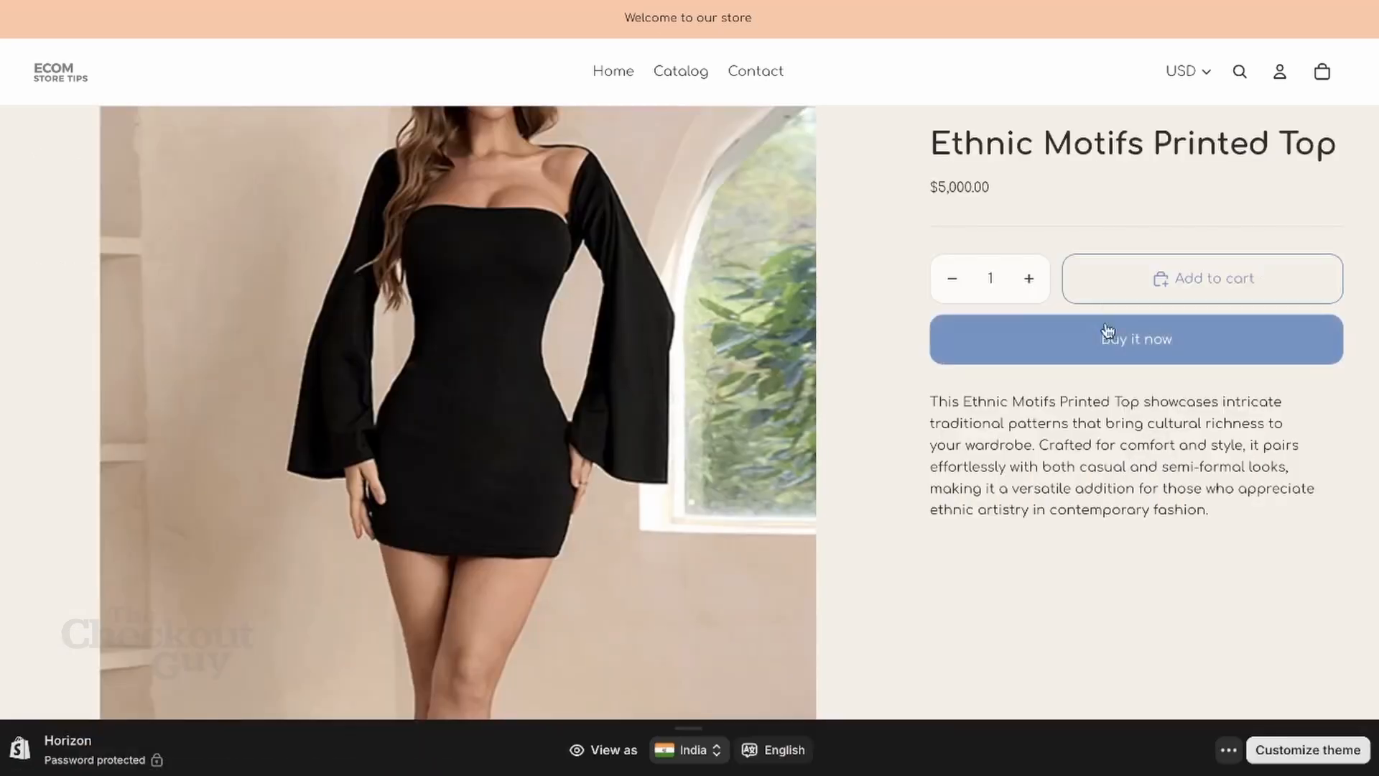
left_click(1104, 346)
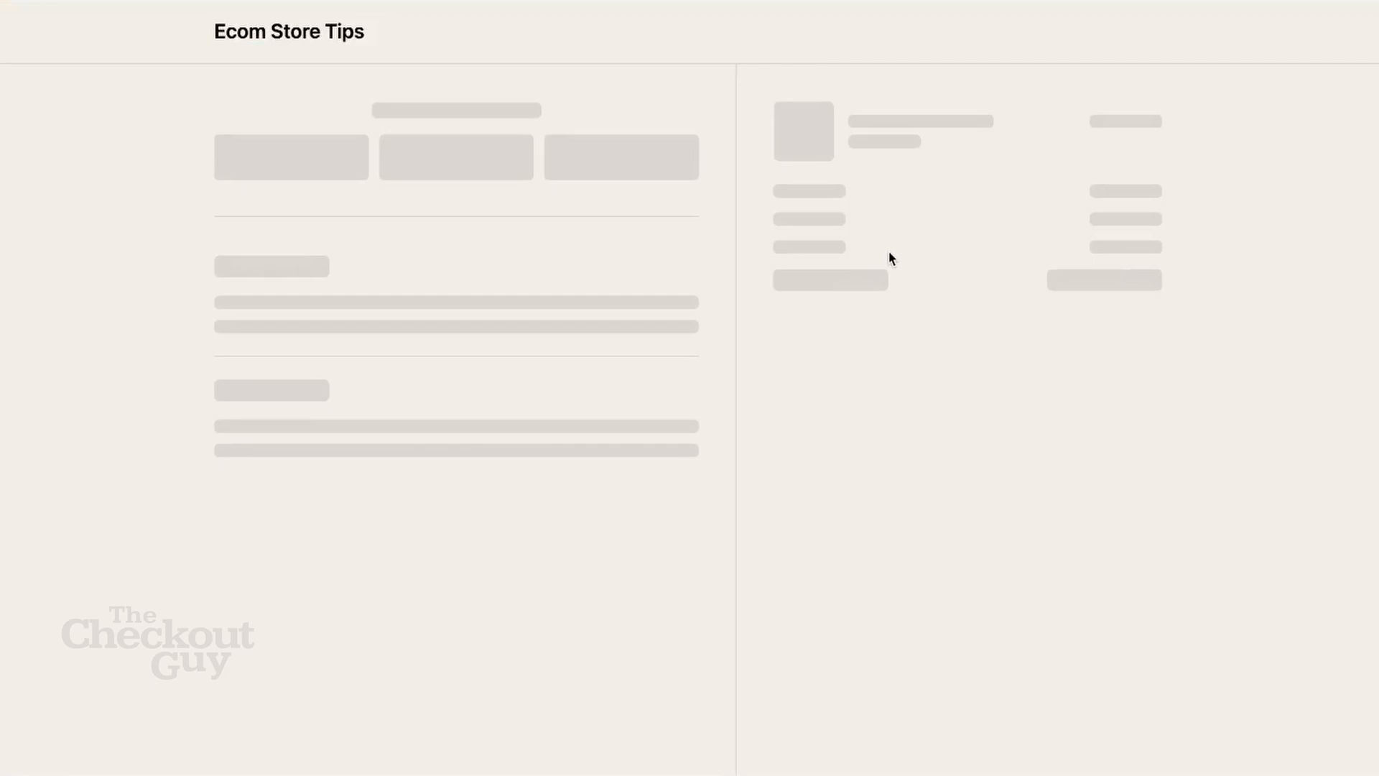
left_click(888, 230)
type("BOXING100")
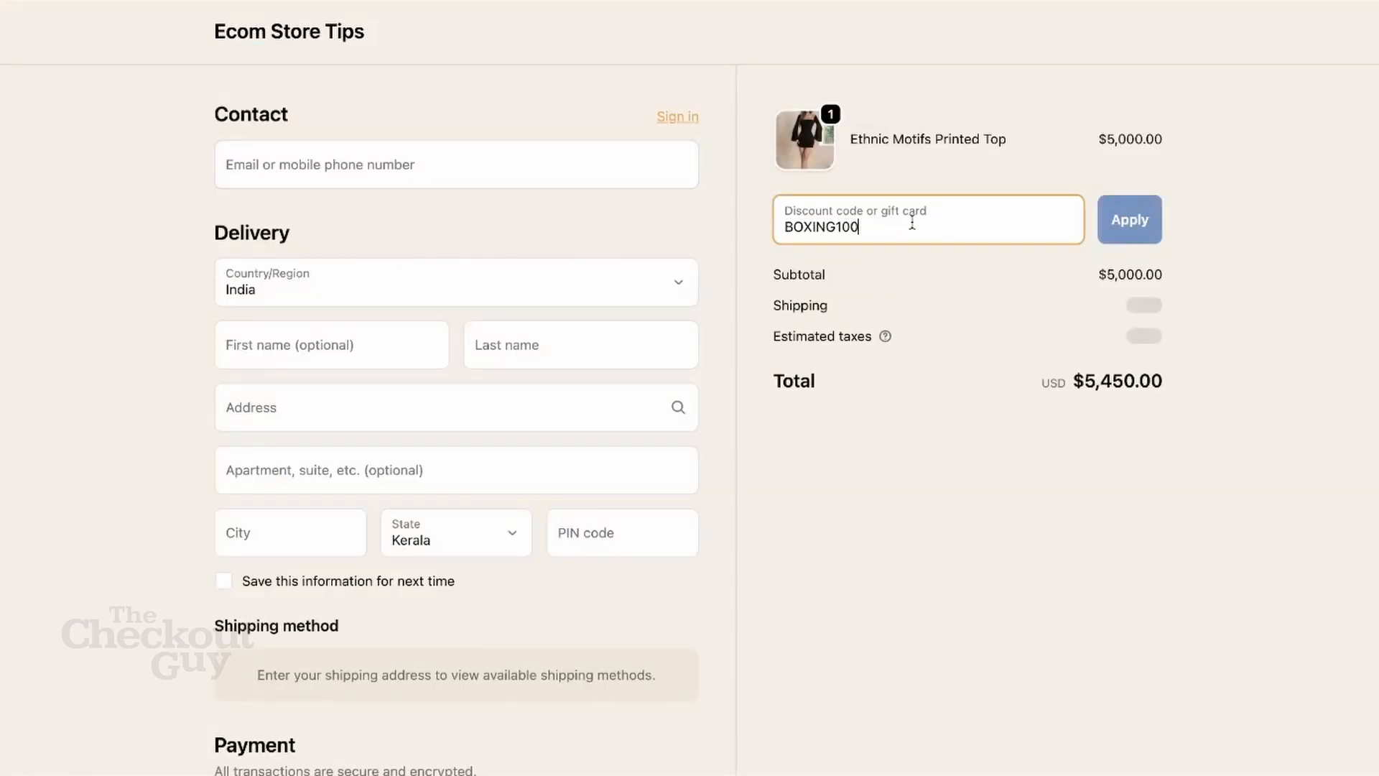
left_click(1111, 230)
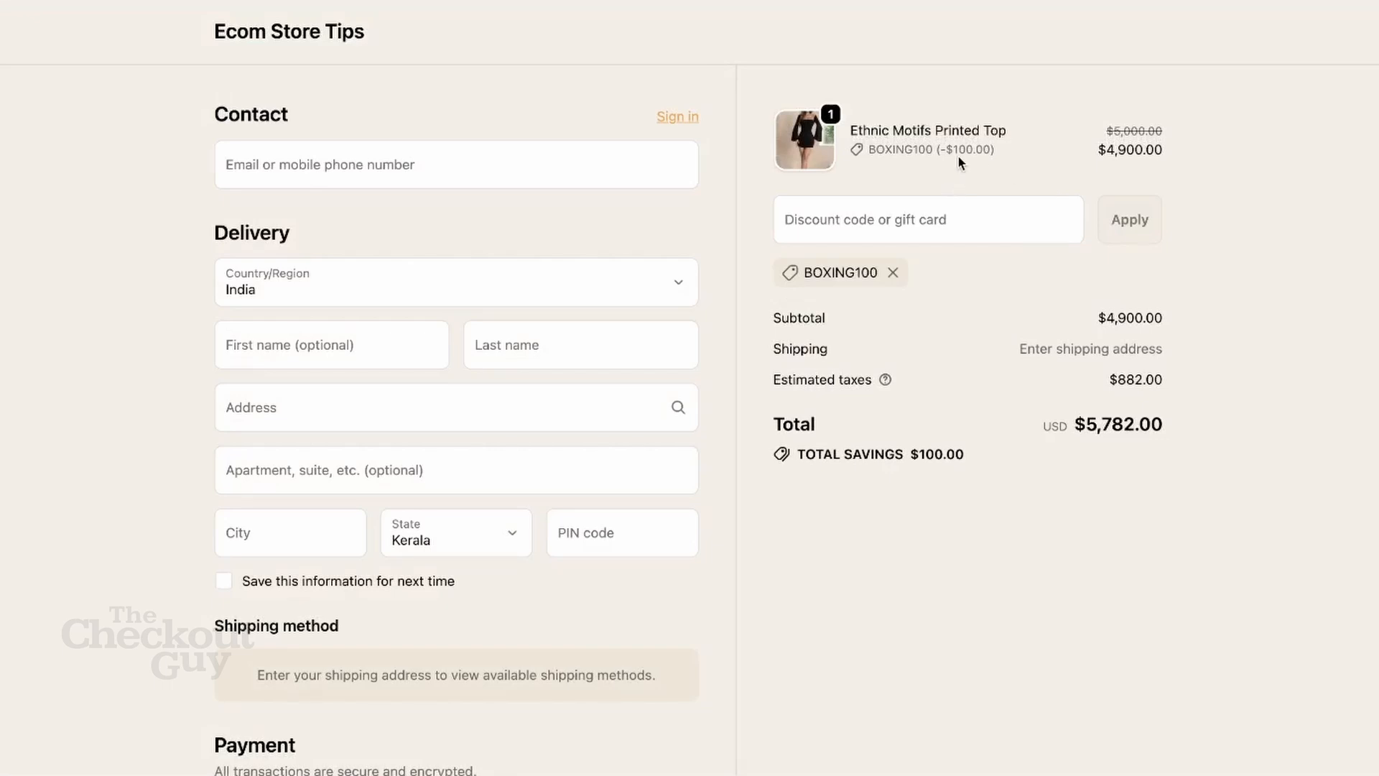
double_click(961, 152)
left_click_drag(1105, 127, 1217, 130)
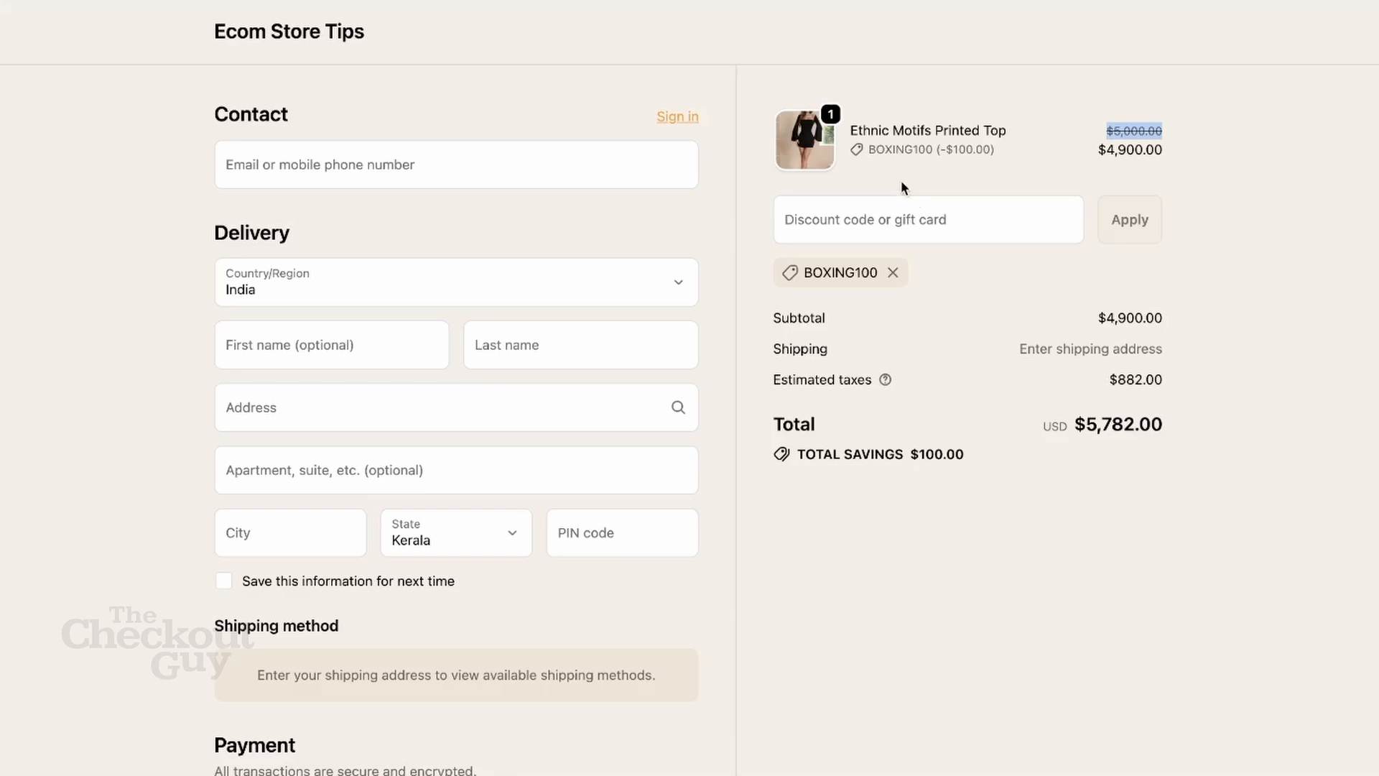
left_click(963, 151)
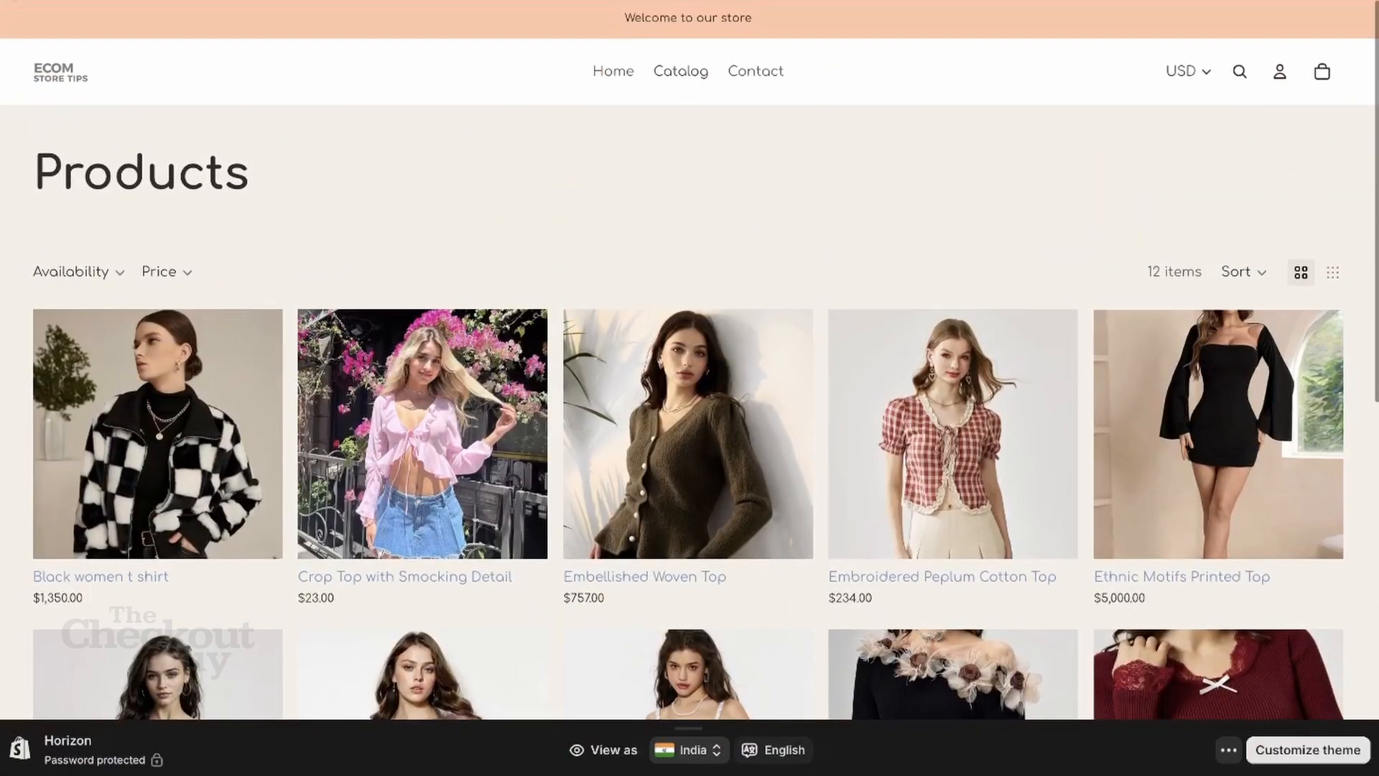
Step: Open the Crop Top with Smocking Detail product page from the store catalog
left_click(464, 383)
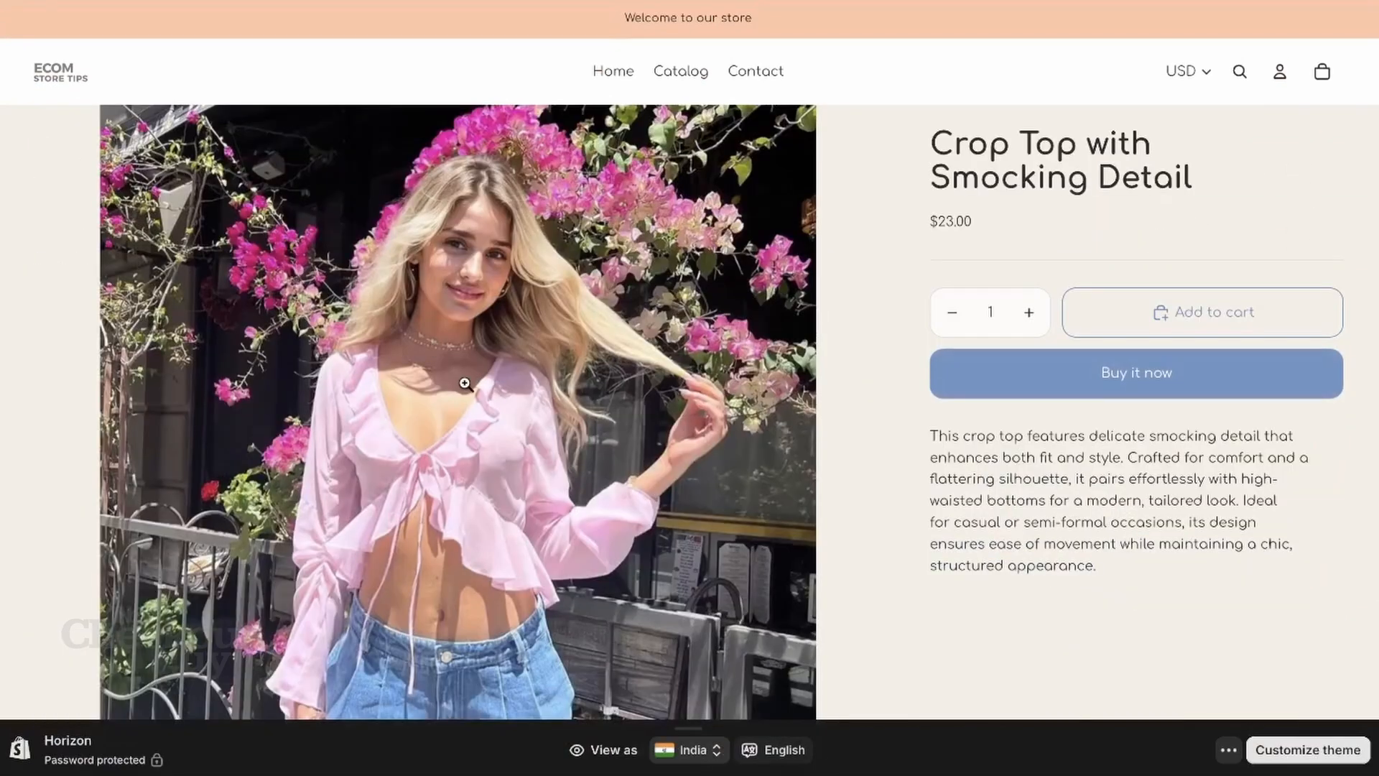